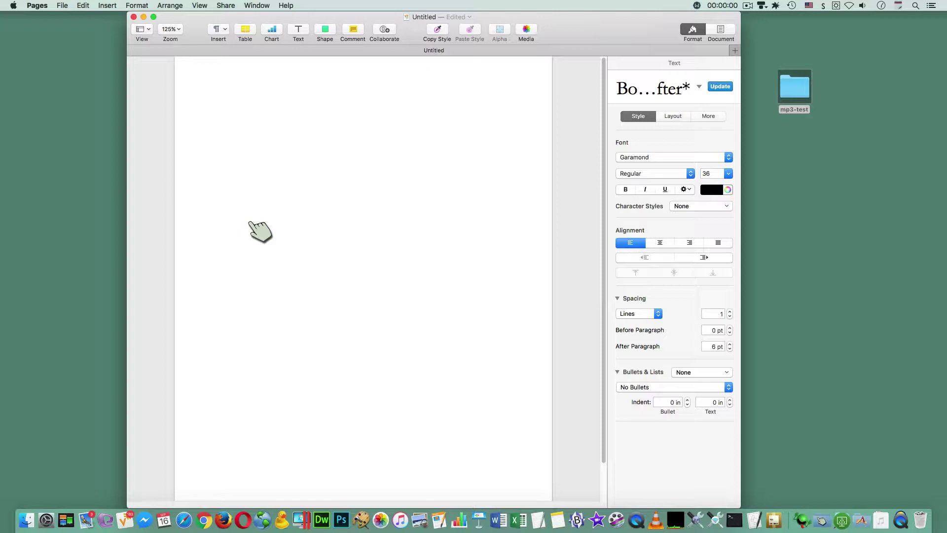
Enter the text "Hello World." in the blank document and start a new line below it.
{"action": "type", "text": "Hello Wor"}
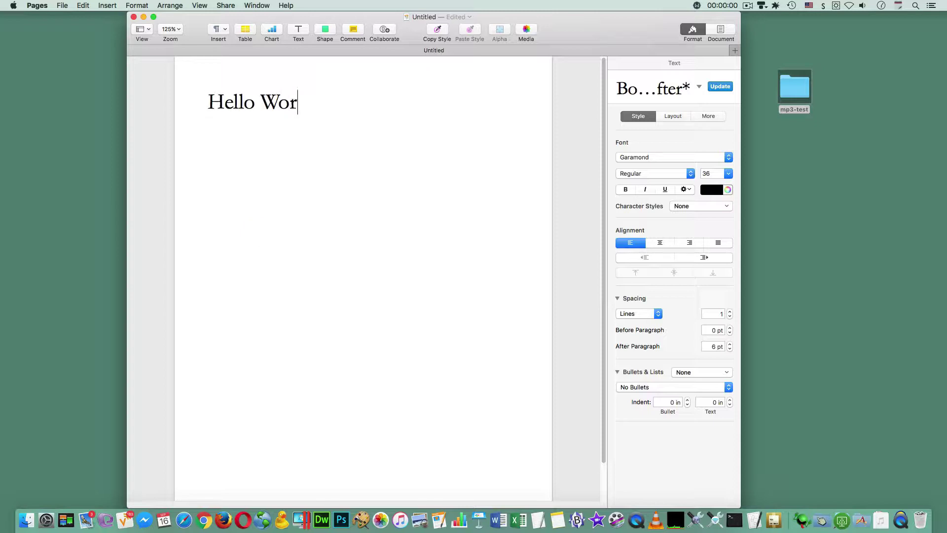
{"action": "type", "text": "ld."}
{"action": "key", "text": "Return"}
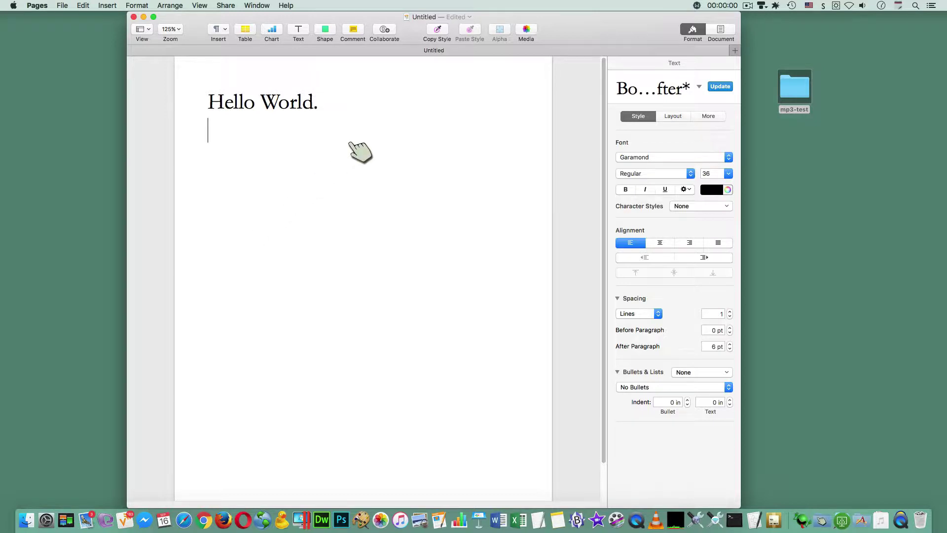
Examine the photos, music playlists and movies that the document's media browser offers for insertion.
{"action": "left_click", "coordinate": [526, 29]}
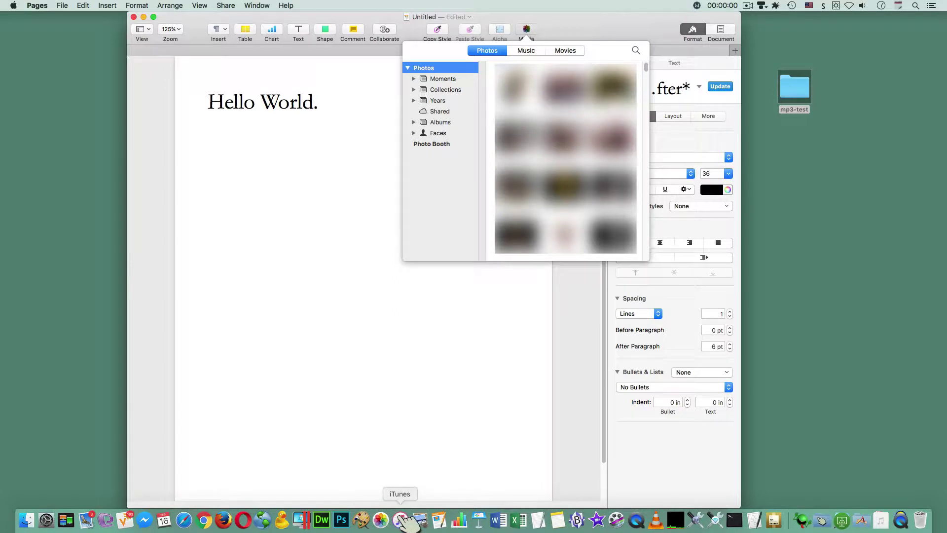
{"action": "left_click", "coordinate": [525, 50]}
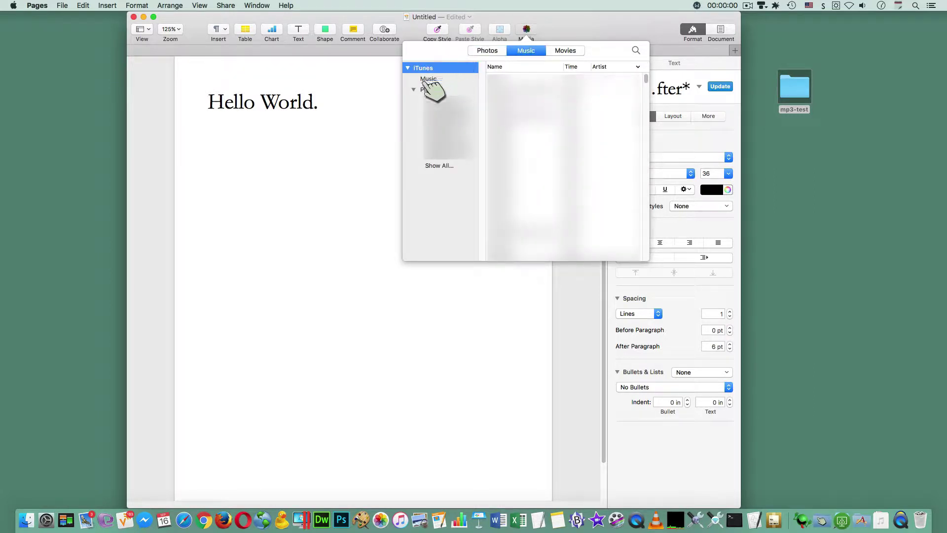
{"action": "left_click", "coordinate": [486, 52]}
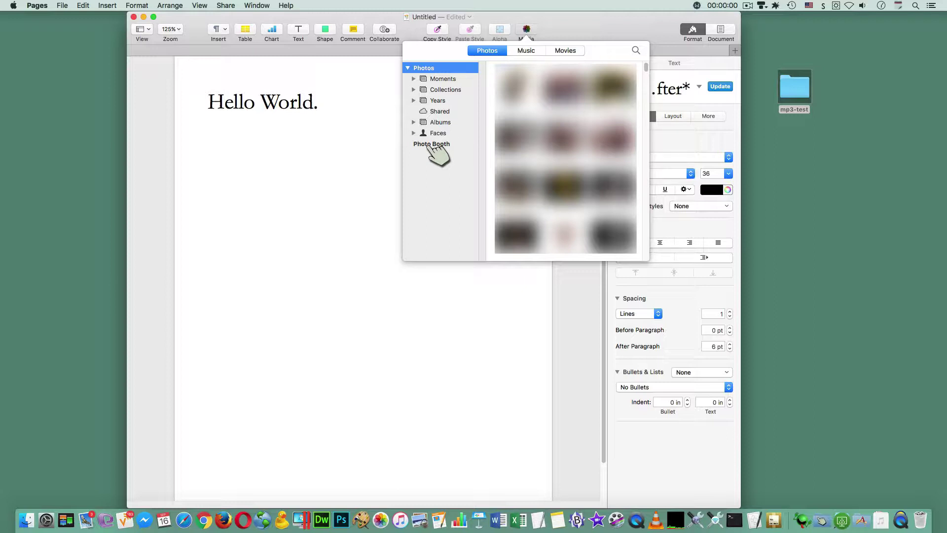
{"action": "left_click", "coordinate": [526, 50]}
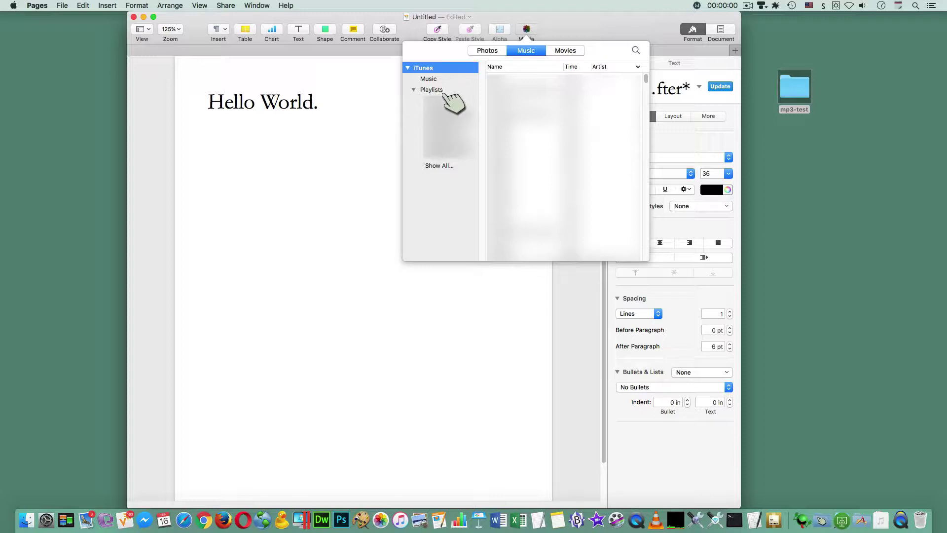
{"action": "left_click", "coordinate": [438, 167]}
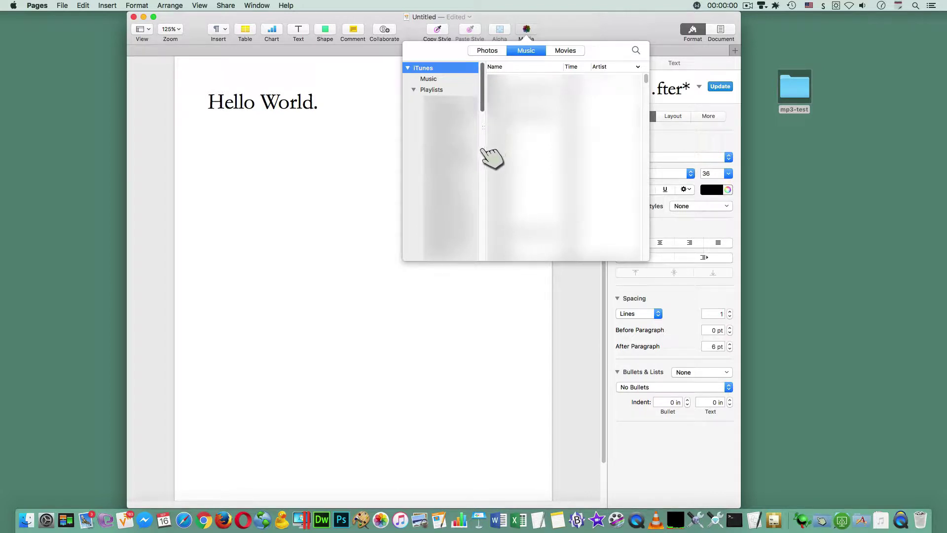
{"action": "left_click", "coordinate": [414, 90]}
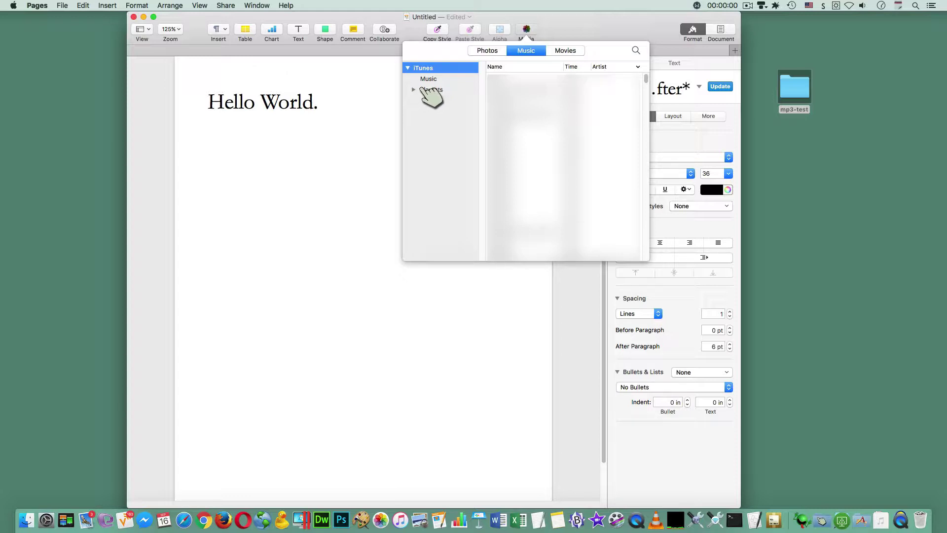
{"action": "left_click", "coordinate": [565, 51]}
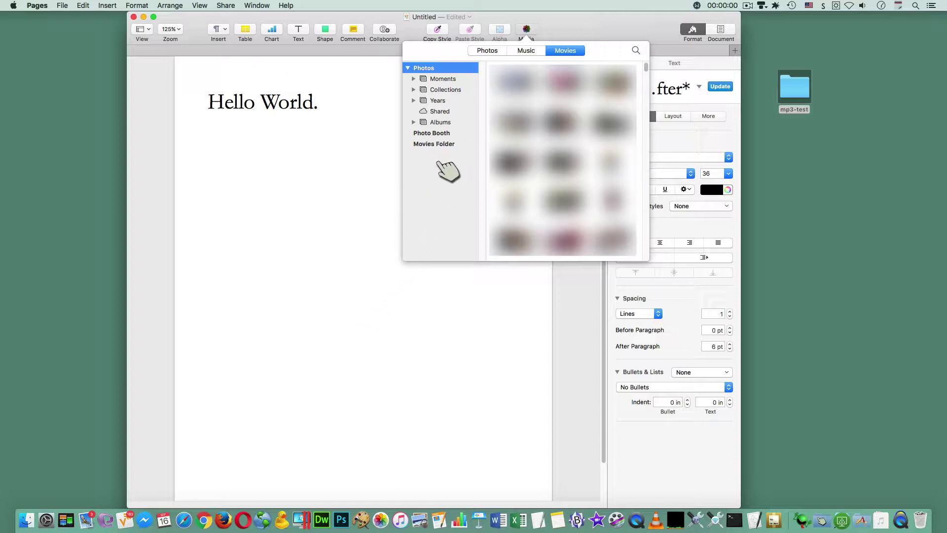
{"action": "left_click", "coordinate": [488, 51]}
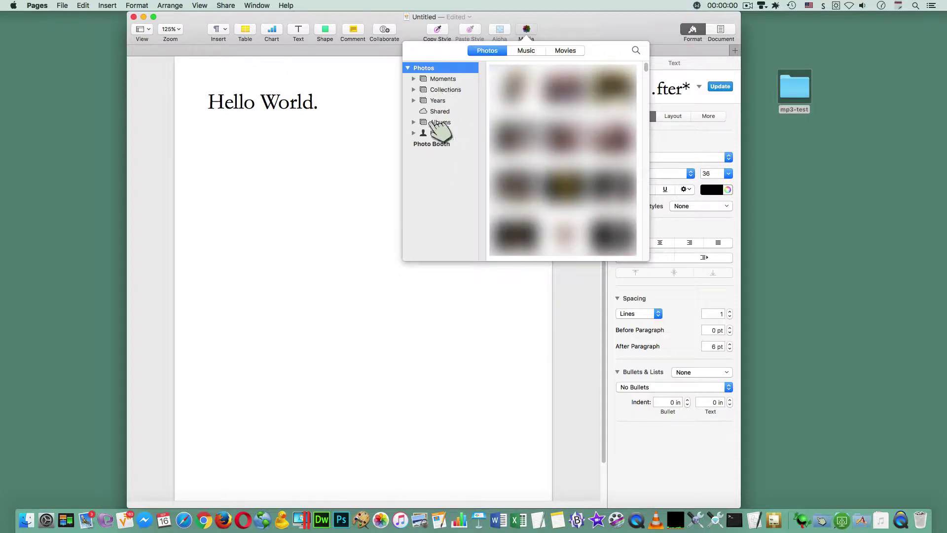
{"action": "left_click", "coordinate": [390, 101]}
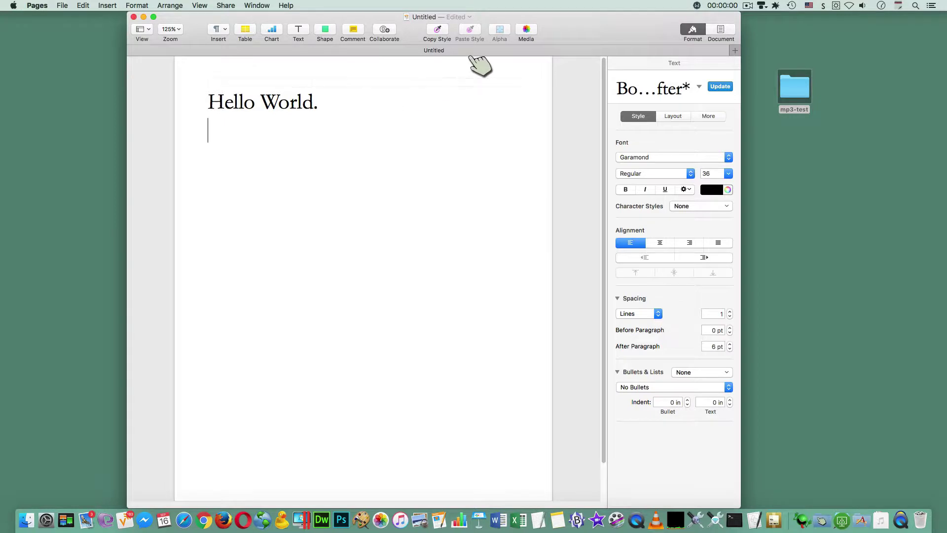
{"action": "left_click", "coordinate": [526, 30]}
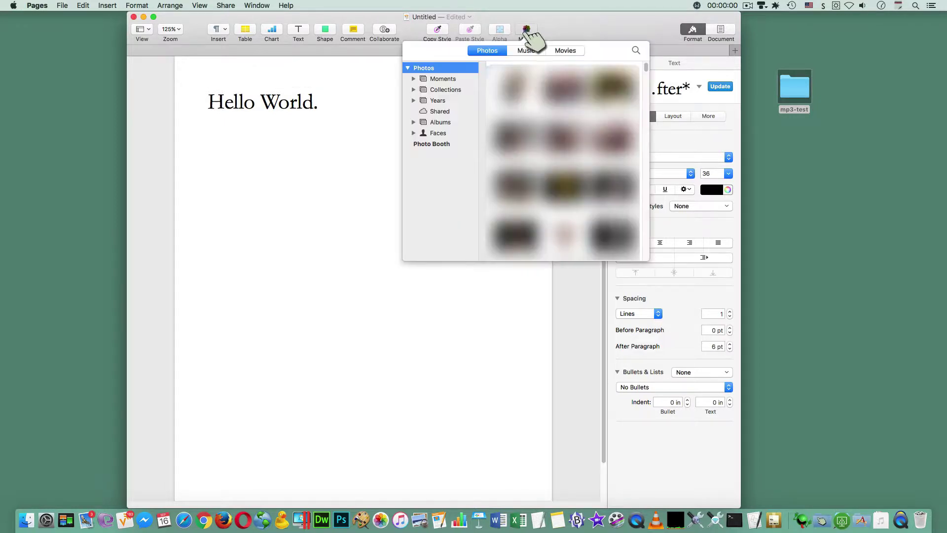
{"action": "left_click", "coordinate": [524, 51]}
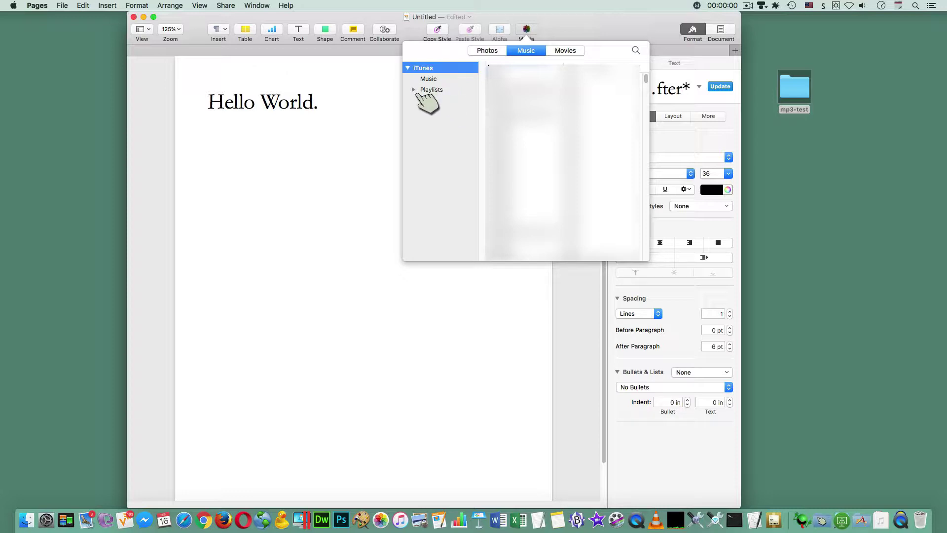
{"action": "left_click", "coordinate": [365, 92]}
Hide Pages and open the mp3-test folder from the desktop in Finder.
{"action": "key", "text": "super+h"}
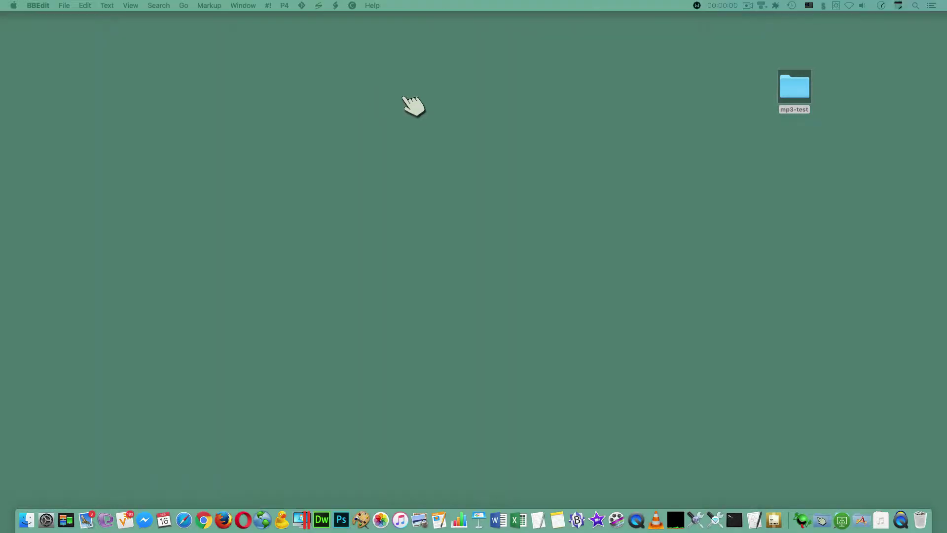
{"action": "double_click", "coordinate": [794, 96]}
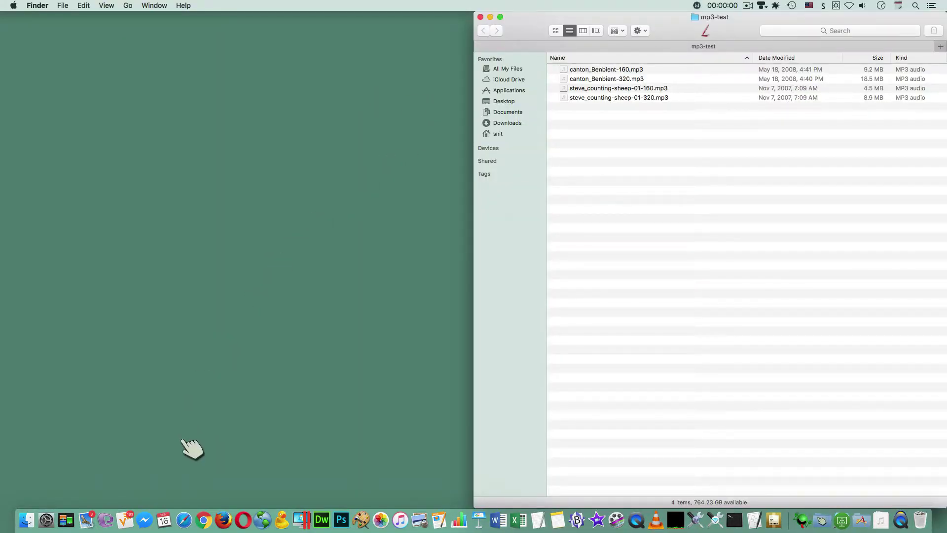
Switch to Safari and read the Creative Commons licensing note on SampleSwap's free music page.
{"action": "left_click", "coordinate": [184, 520]}
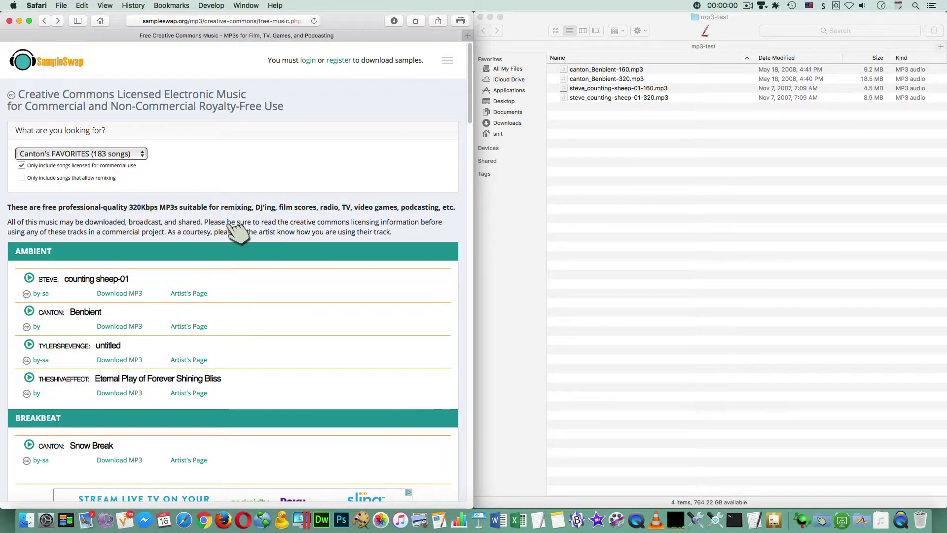
{"action": "left_click_drag", "start_coordinate": [204, 223], "coordinate": [406, 229]}
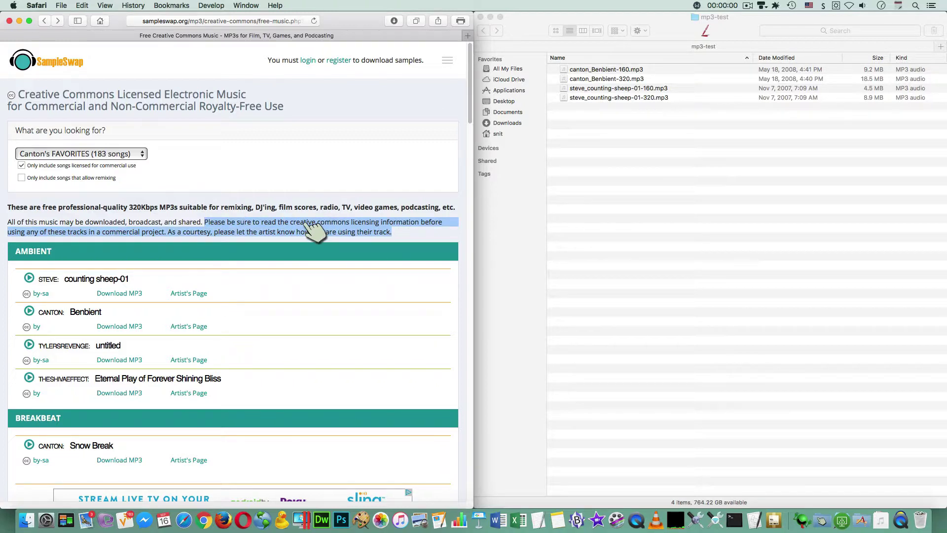
{"action": "left_click", "coordinate": [267, 225]}
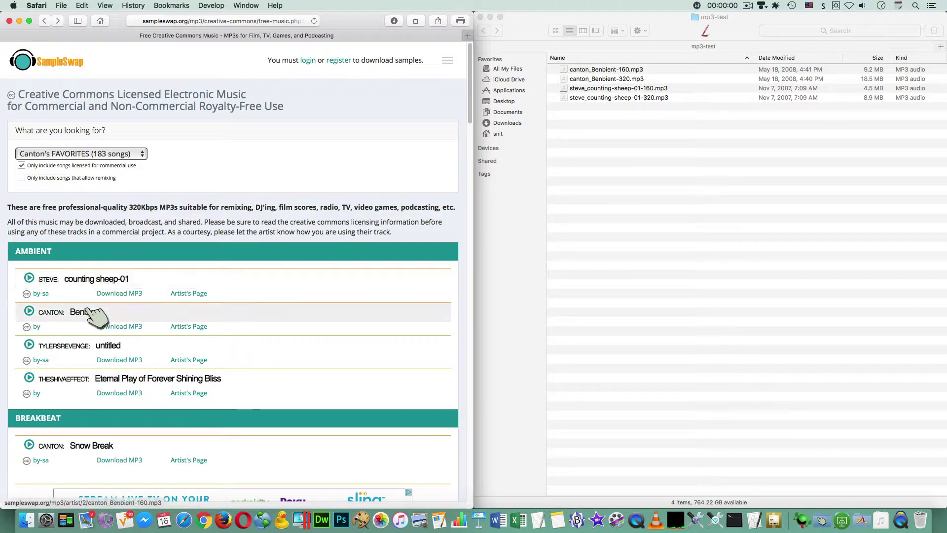
Open the 160Kbps MP3 of "untitled" by tylersrevenge, pause its playback and bring up the dialog for downloading it under a chosen name.
{"action": "left_click", "coordinate": [124, 359]}
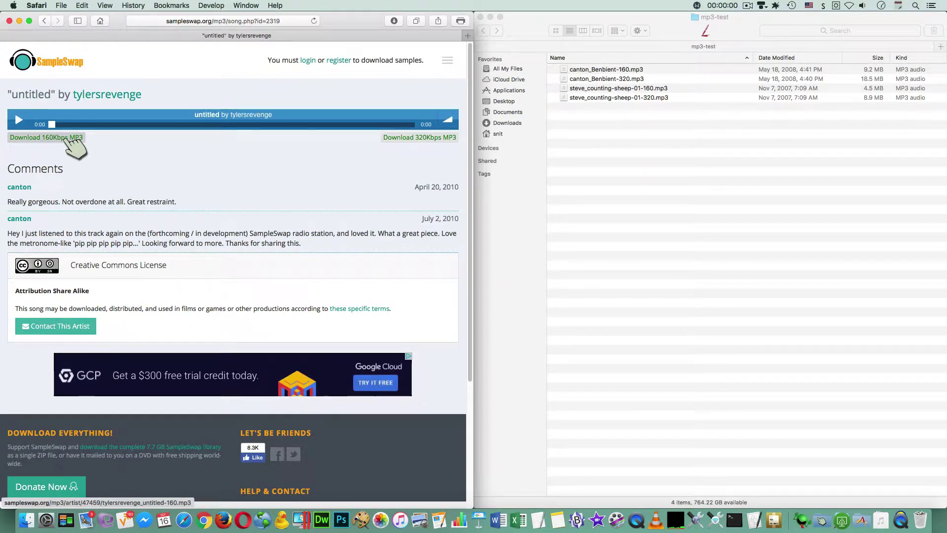
{"action": "left_click", "coordinate": [74, 143]}
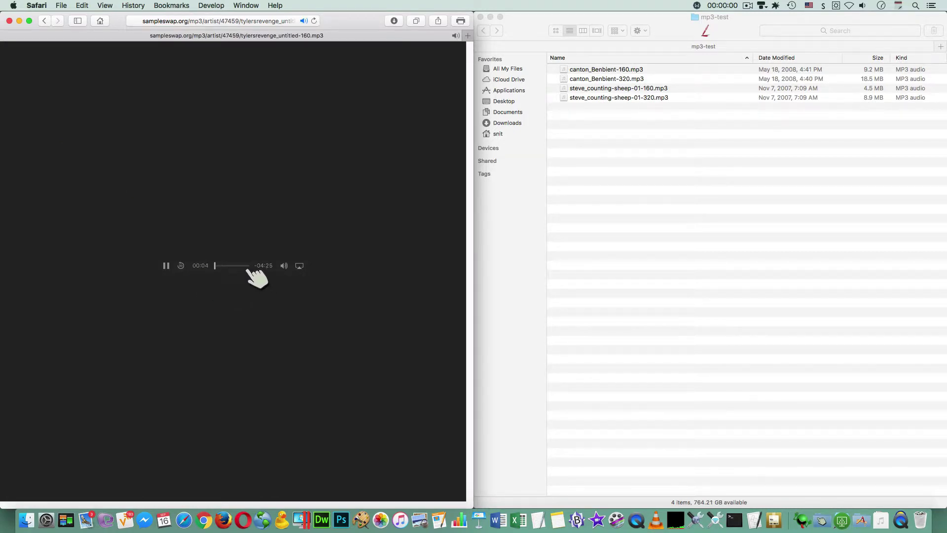
{"action": "left_click", "coordinate": [166, 265]}
{"action": "right_click", "coordinate": [221, 265]}
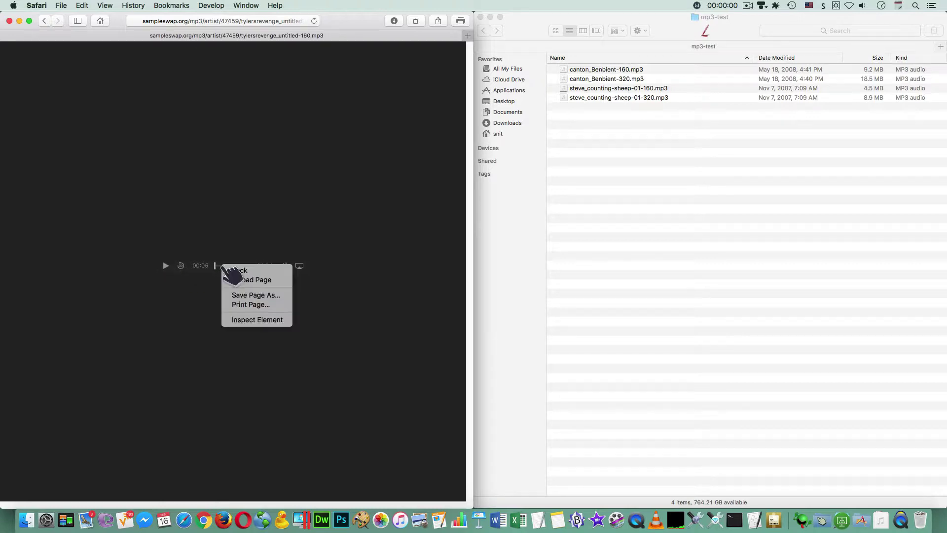
{"action": "right_click", "coordinate": [193, 267]}
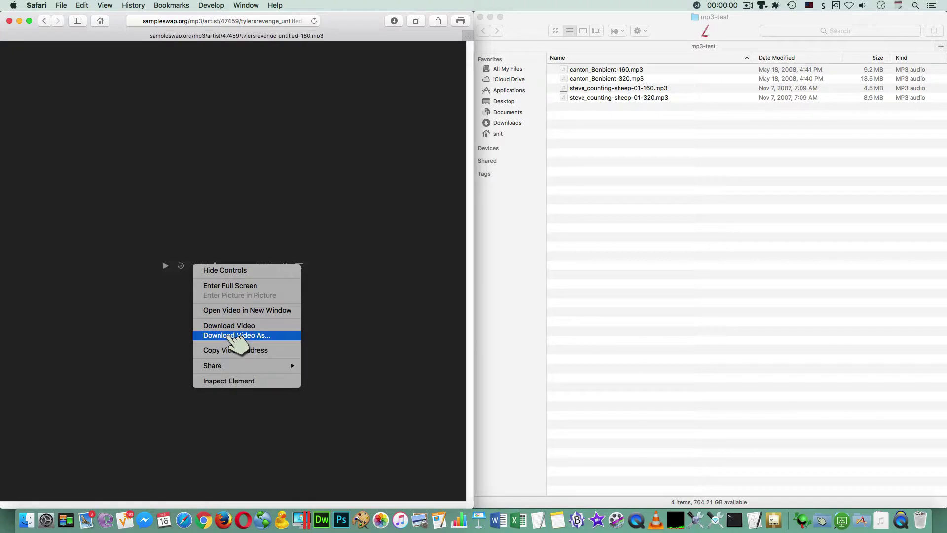
{"action": "left_click", "coordinate": [232, 336]}
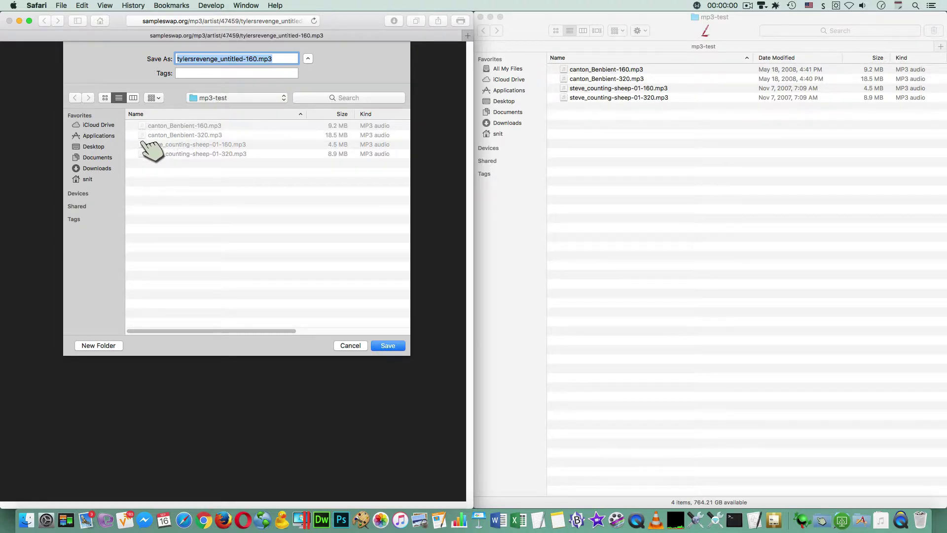
Try adding the mp3-test folder to the Finder sidebar favorites, and remove it again.
{"action": "left_click", "coordinate": [696, 19]}
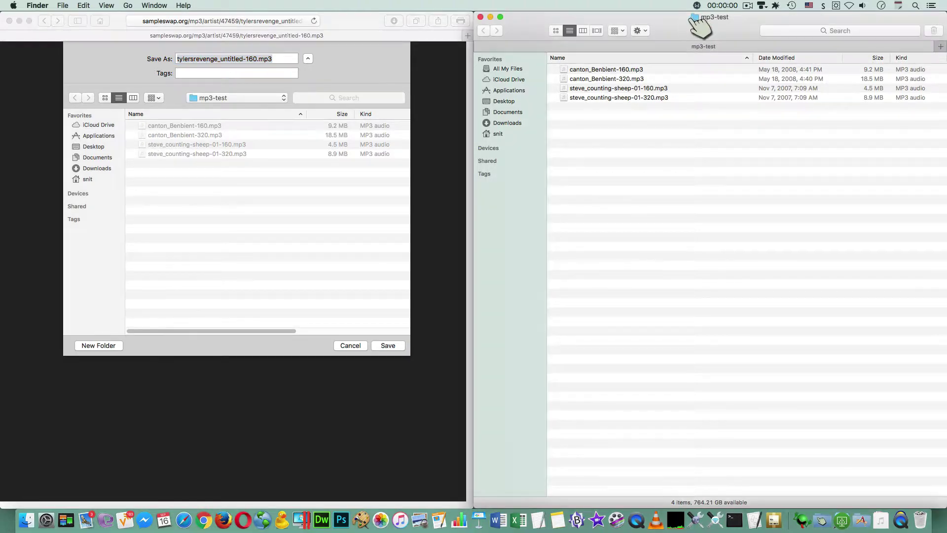
{"action": "left_click_drag", "start_coordinate": [703, 25], "coordinate": [513, 70]}
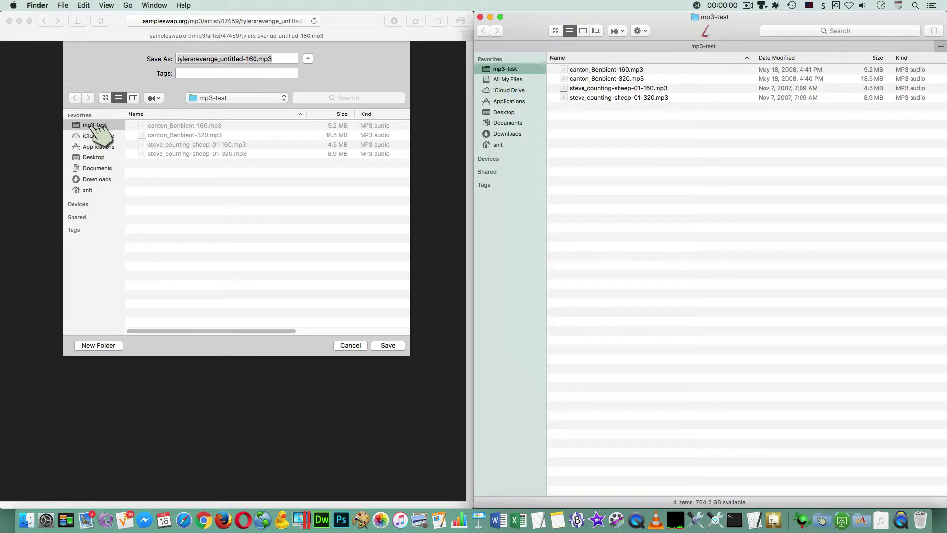
{"action": "left_click_drag", "start_coordinate": [494, 69], "coordinate": [635, 147]}
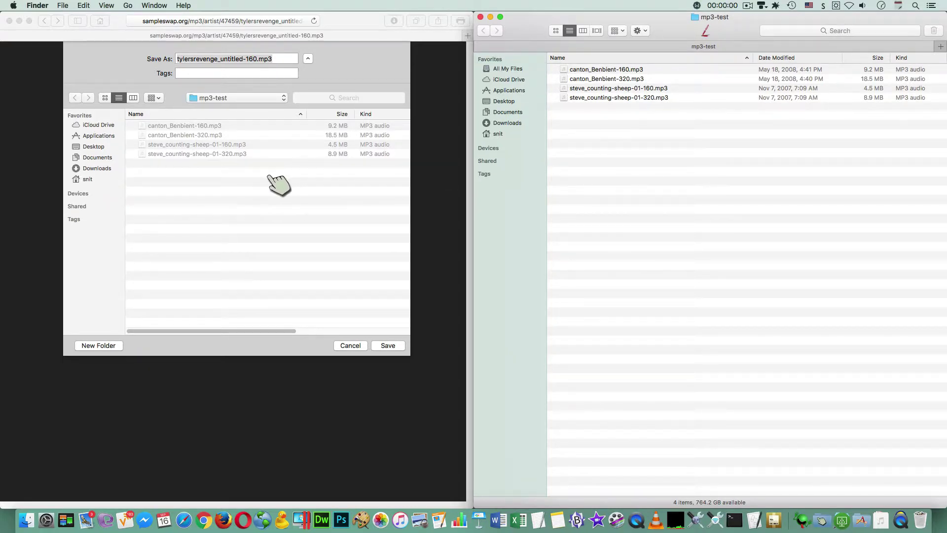
Save tylersrevenge_untitled-160.mp3 and the track's 320Kbps version, tylersrevenge_untitled-320.mp3, into the mp3-test folder.
{"action": "left_click", "coordinate": [388, 345]}
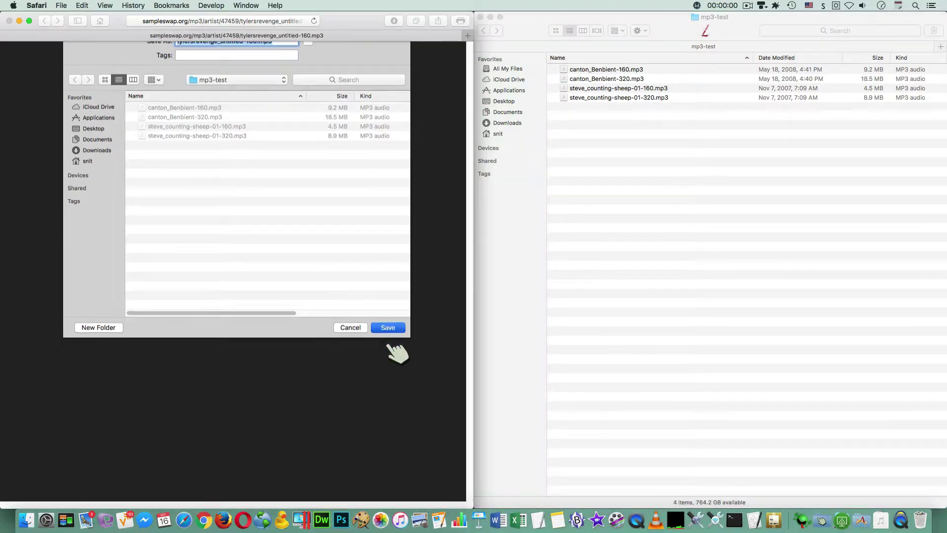
{"action": "left_click", "coordinate": [44, 20]}
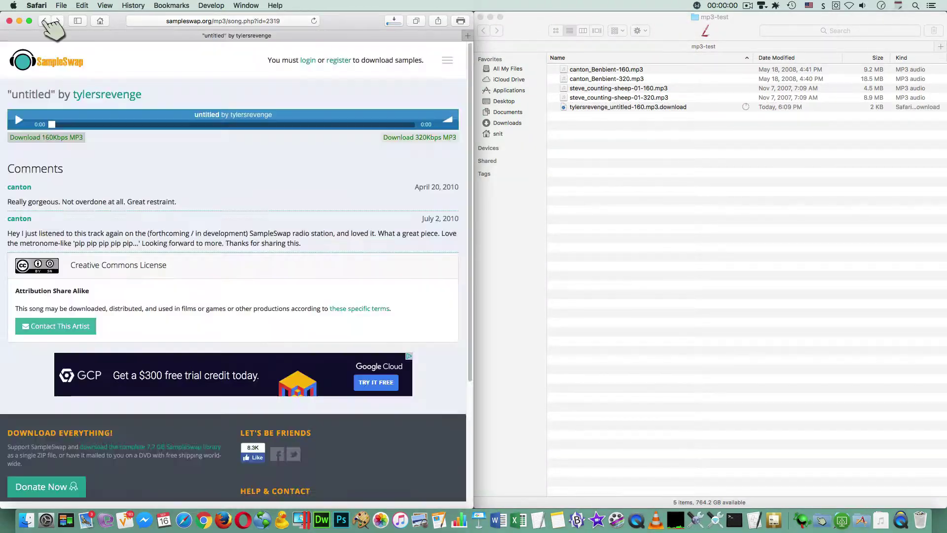
{"action": "right_click", "coordinate": [435, 138]}
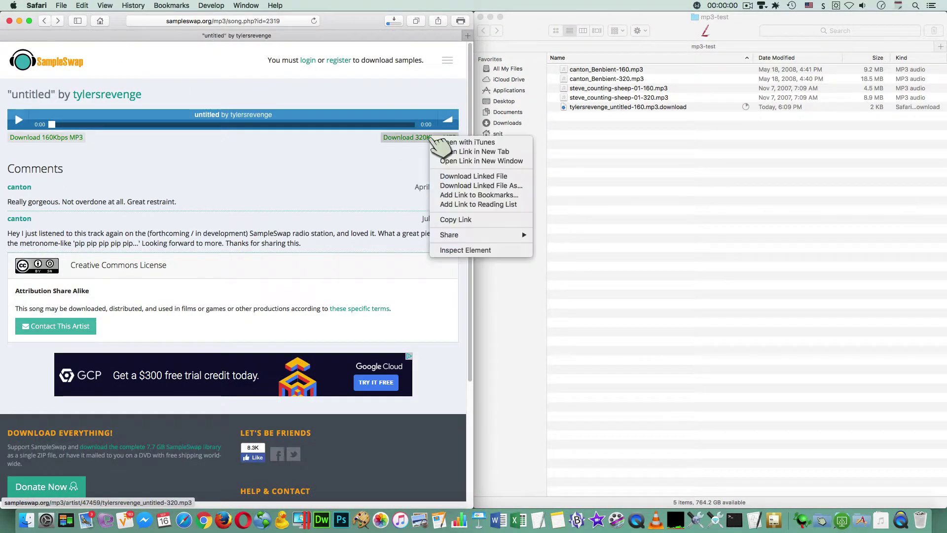
{"action": "left_click", "coordinate": [458, 187]}
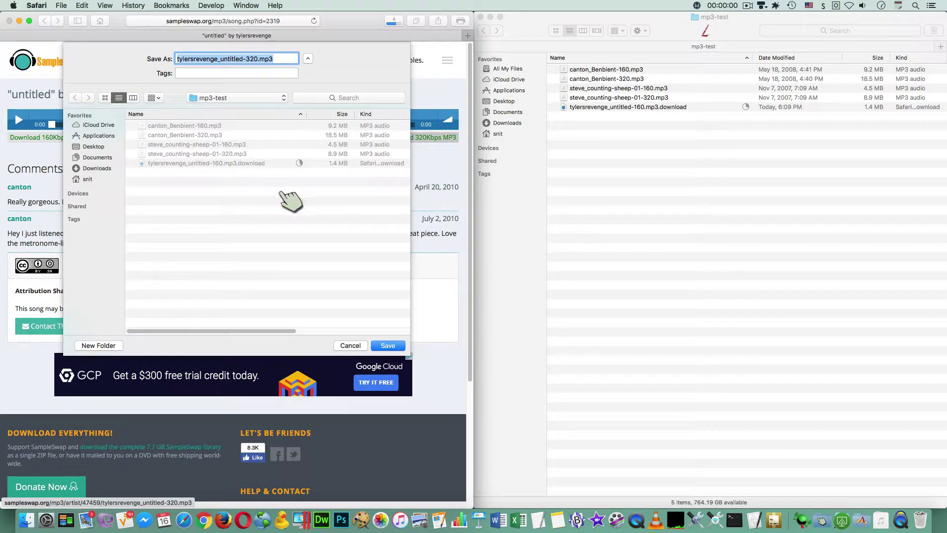
{"action": "left_click", "coordinate": [388, 345]}
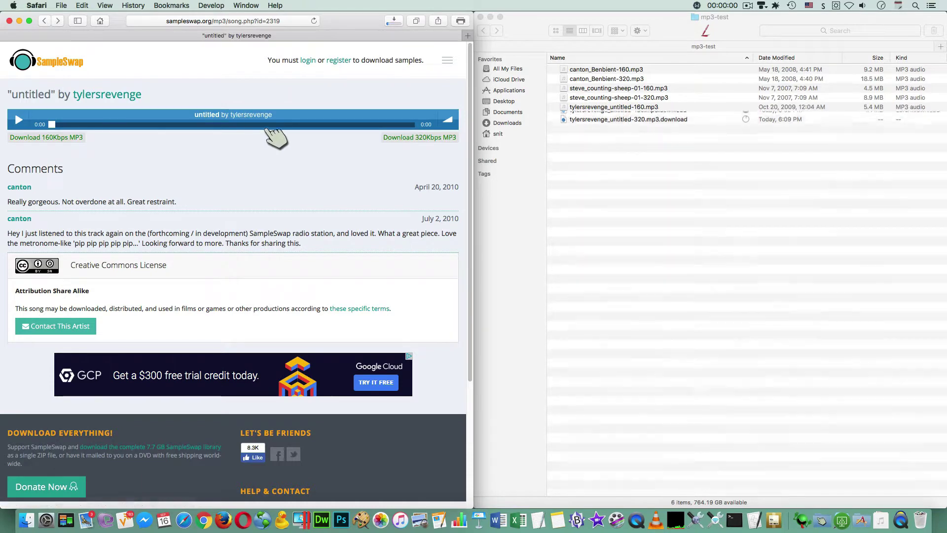
Download the 160Kbps MP3 of "Eternal Play of Forever Shining Bliss" by TheShivaEffect into the mp3-test folder, keeping the suggested file name.
{"action": "left_click", "coordinate": [46, 21]}
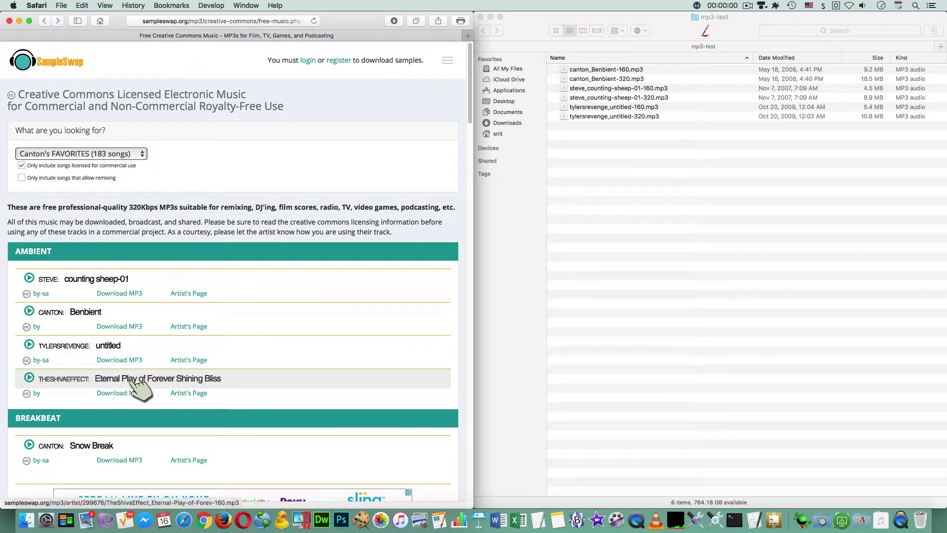
{"action": "left_click", "coordinate": [121, 395]}
{"action": "right_click", "coordinate": [53, 139]}
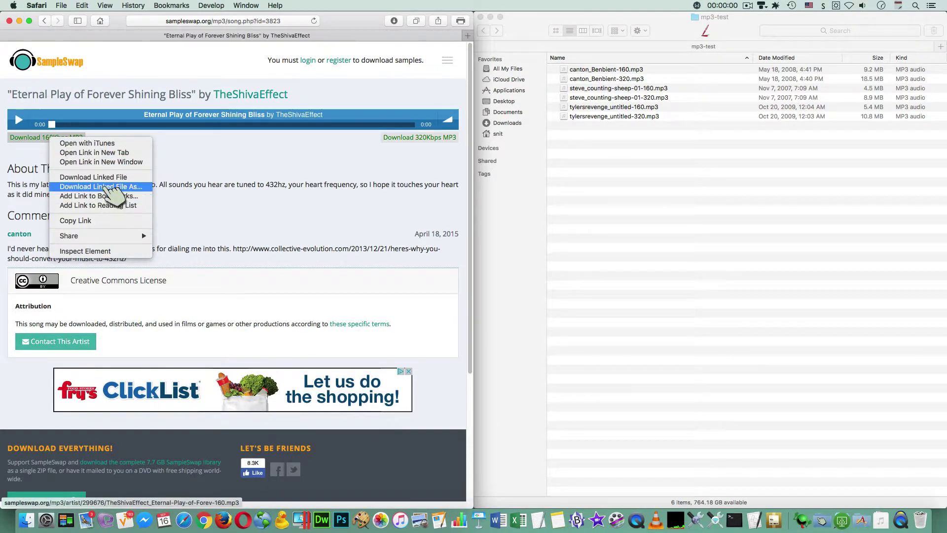
{"action": "left_click", "coordinate": [107, 187]}
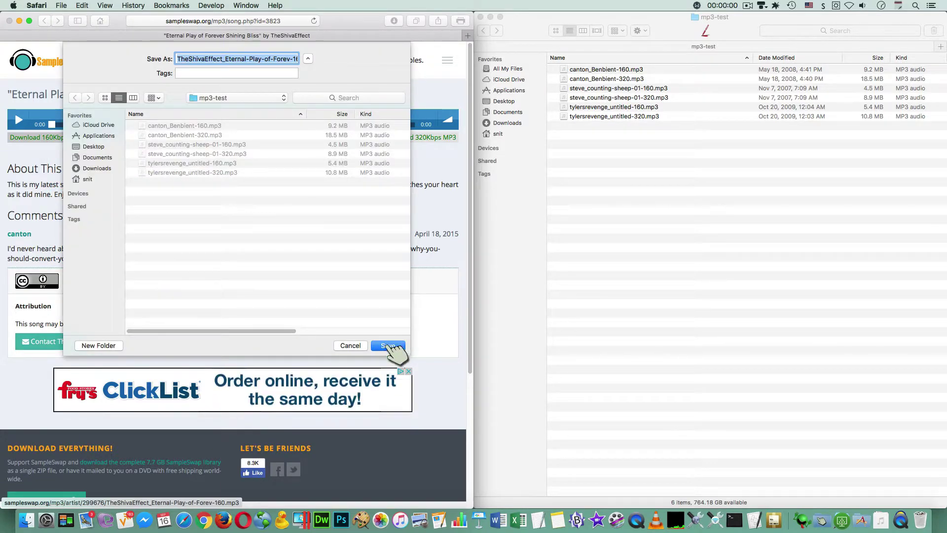
{"action": "left_click", "coordinate": [389, 345]}
Download the 320Kbps MP3 of "Eternal Play of Forever Shining Bliss" into mp3-test under the suggested name, and close the browser window.
{"action": "right_click", "coordinate": [414, 140]}
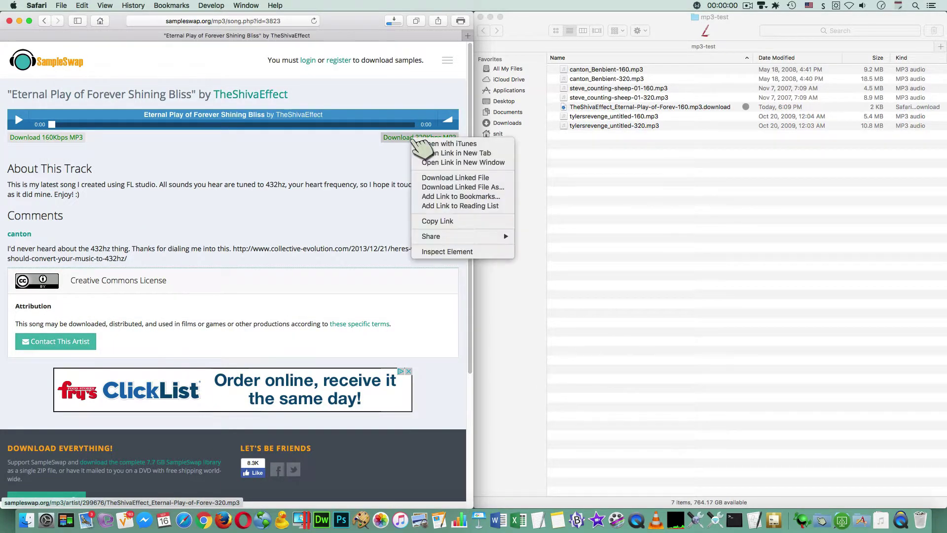
{"action": "left_click", "coordinate": [454, 187]}
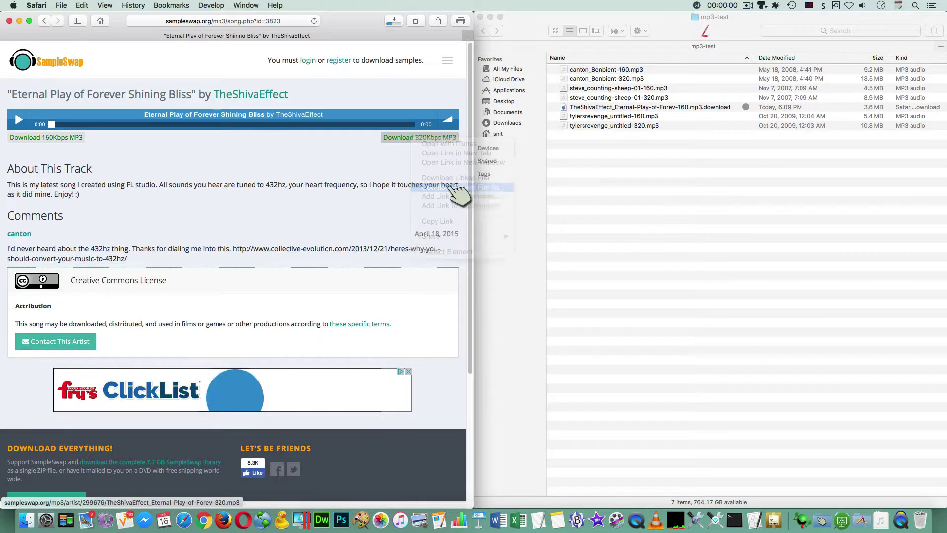
{"action": "left_click", "coordinate": [392, 345]}
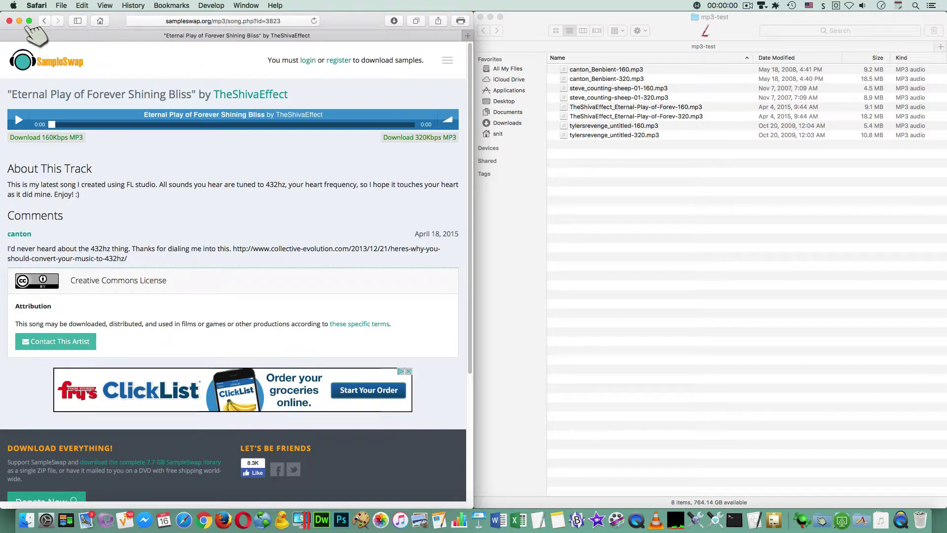
{"action": "left_click", "coordinate": [9, 21]}
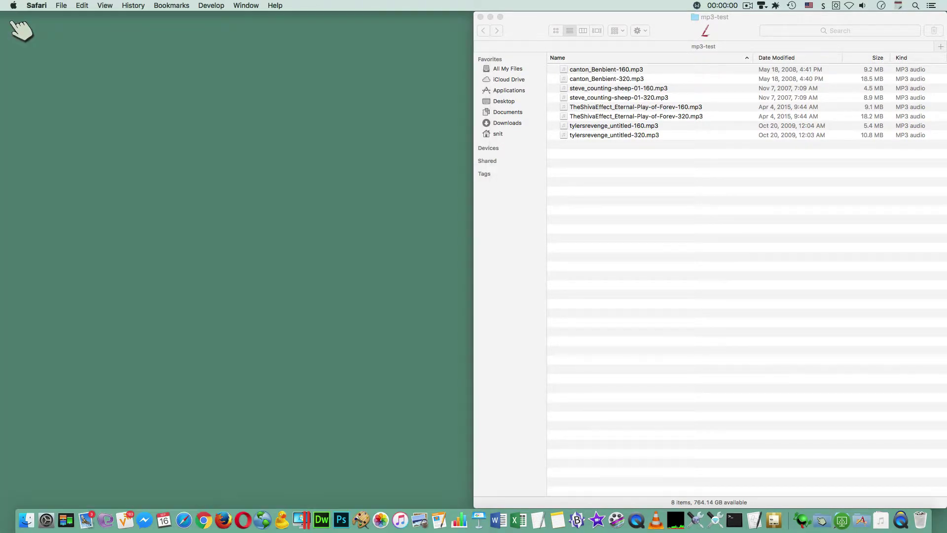
Show the details of canton_Benbient-160.mp3 in an inspector that follows the file selection.
{"action": "left_click", "coordinate": [605, 177]}
{"action": "left_click", "coordinate": [593, 69]}
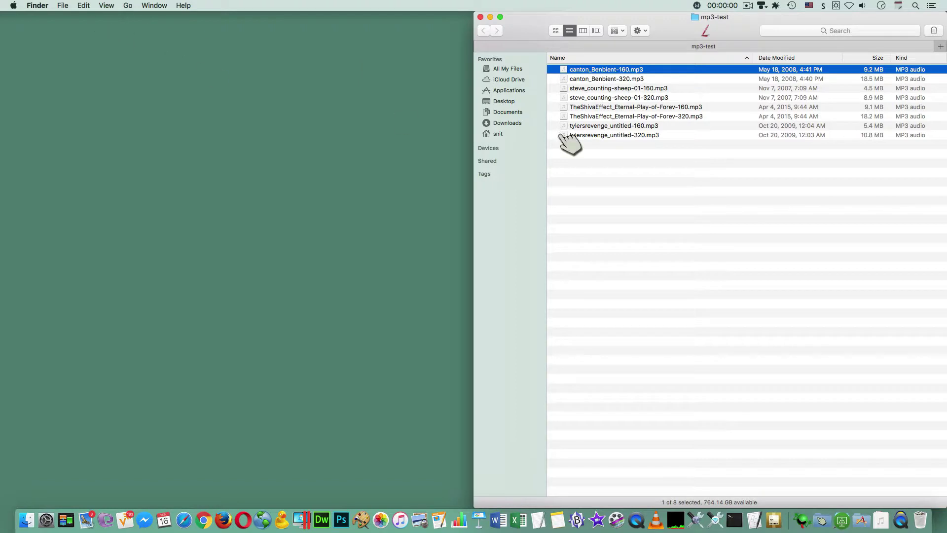
{"action": "right_click", "coordinate": [598, 71]}
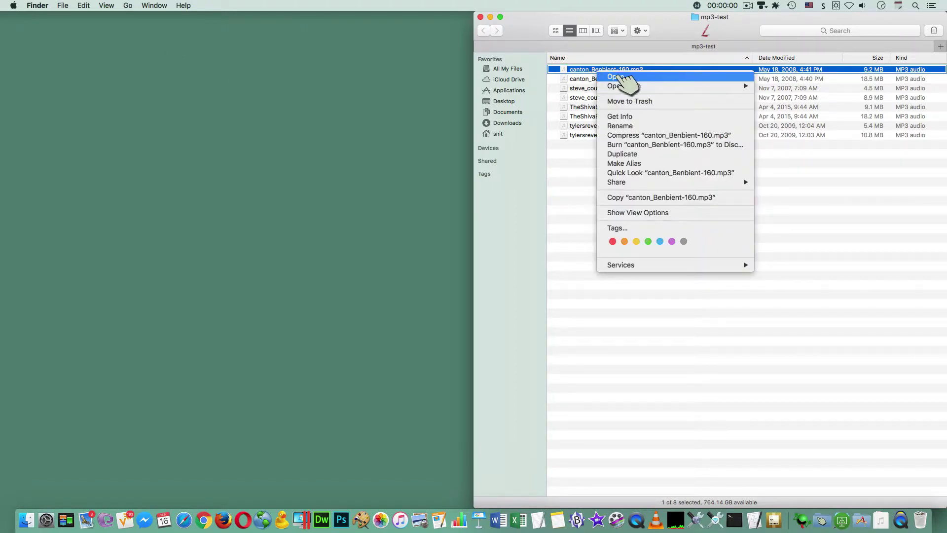
{"action": "key", "text": "alt"}
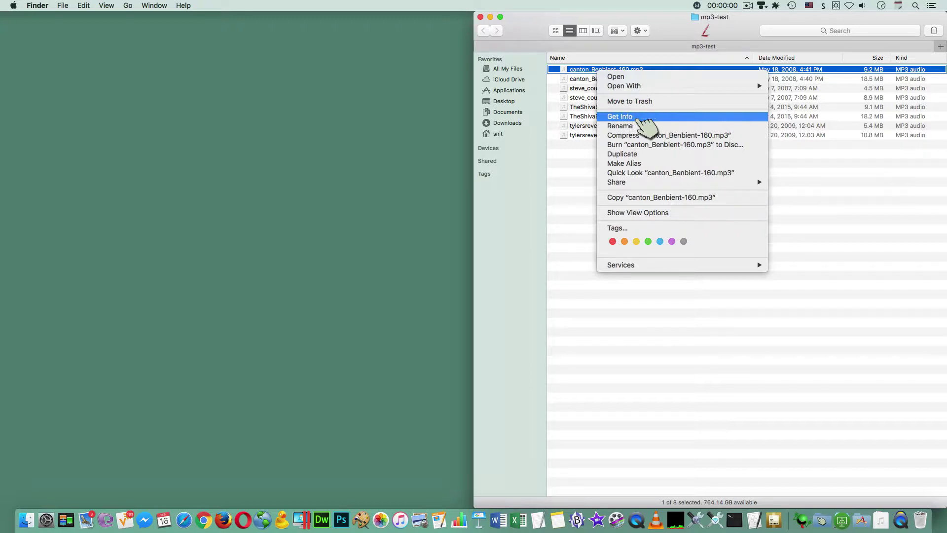
{"action": "key", "text": "alt"}
{"action": "left_click", "coordinate": [647, 117]}
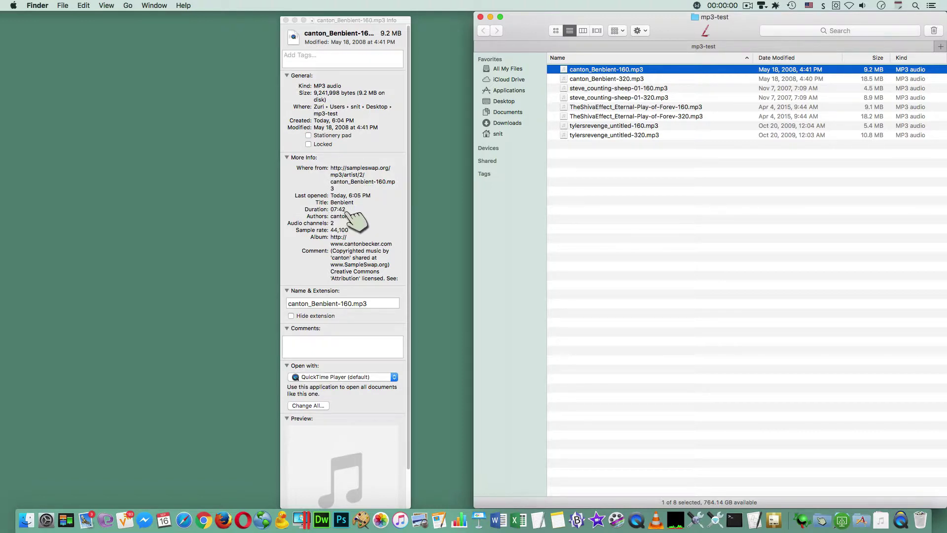
Inspect the details of each remaining MP3 from canton_Benbient-320.mp3 to tylersrevenge_untitled-320.mp3, close the inspector and clear the selection.
{"action": "left_click", "coordinate": [594, 80]}
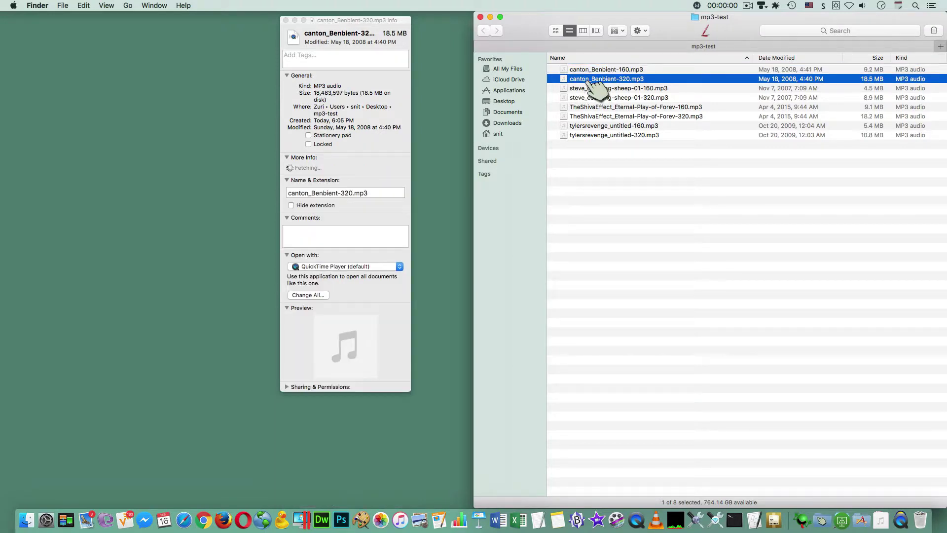
{"action": "left_click", "coordinate": [592, 88]}
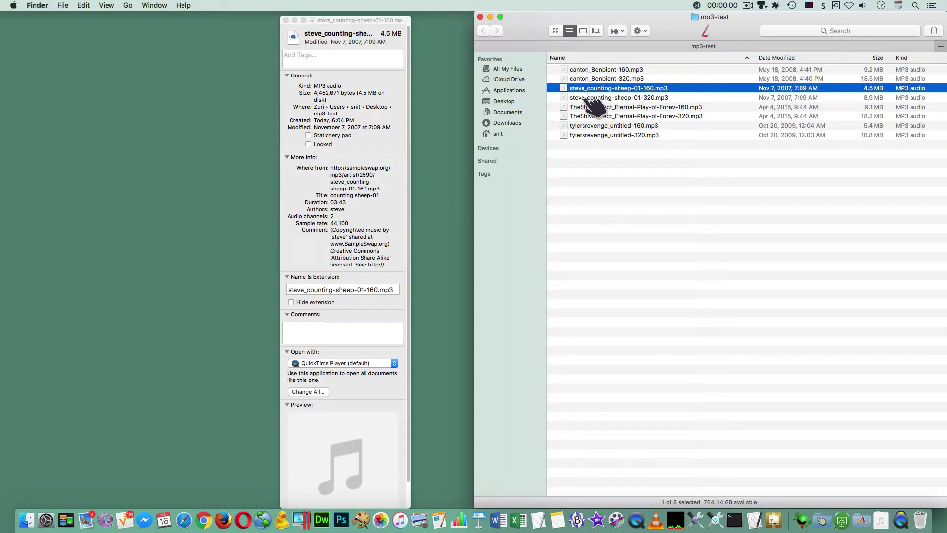
{"action": "left_click", "coordinate": [592, 98]}
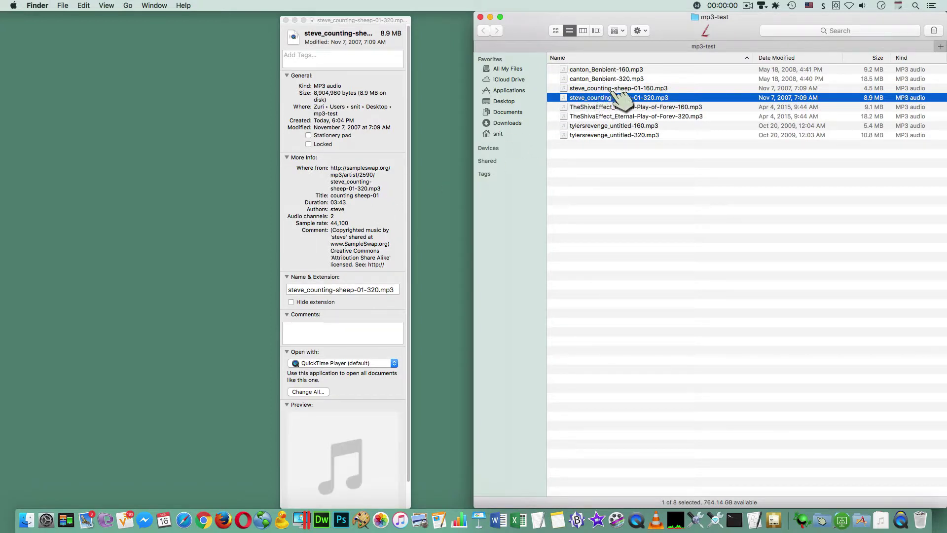
{"action": "left_click", "coordinate": [594, 108]}
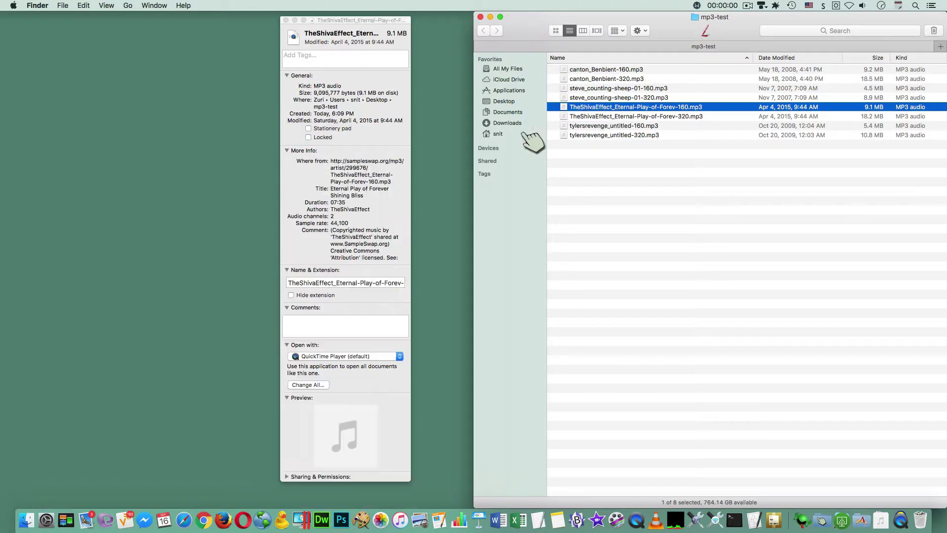
{"action": "left_click", "coordinate": [591, 117]}
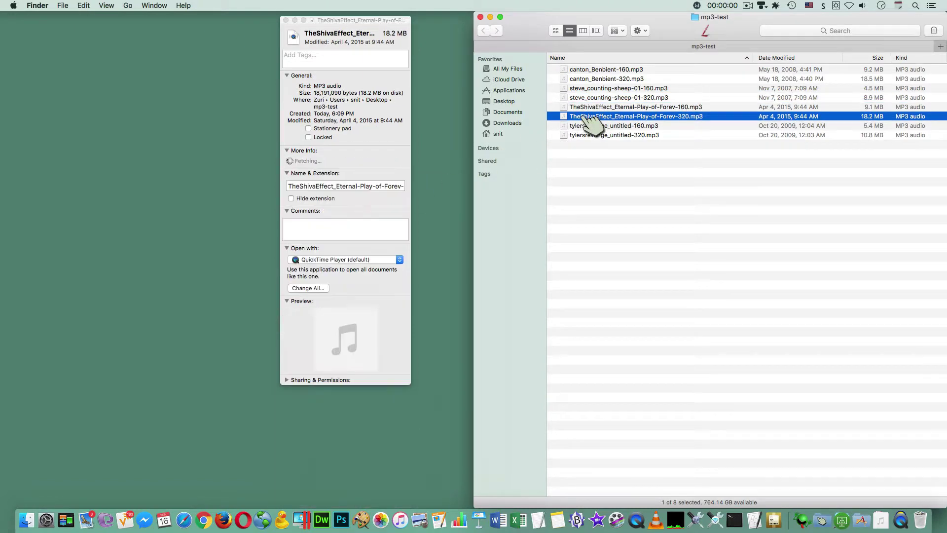
{"action": "left_click", "coordinate": [587, 126]}
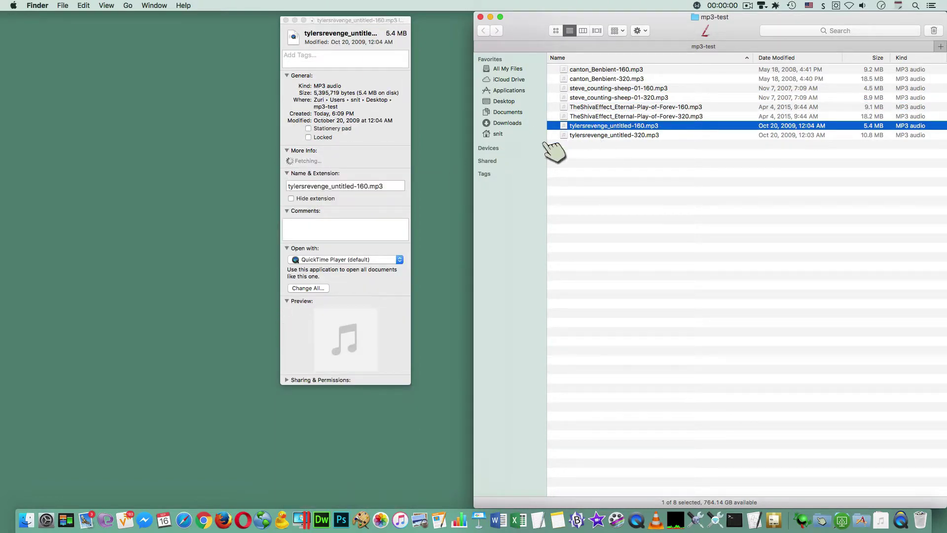
{"action": "left_click", "coordinate": [592, 136]}
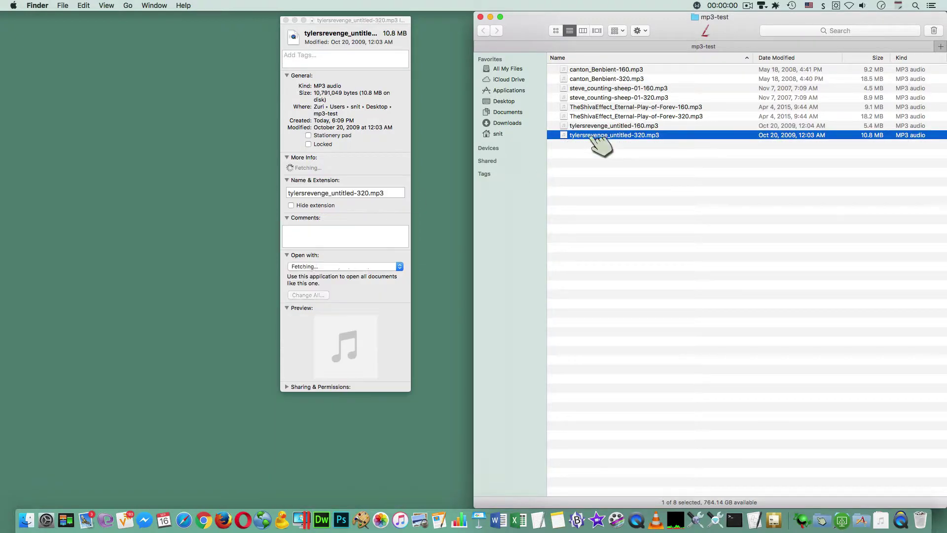
{"action": "left_click", "coordinate": [285, 20]}
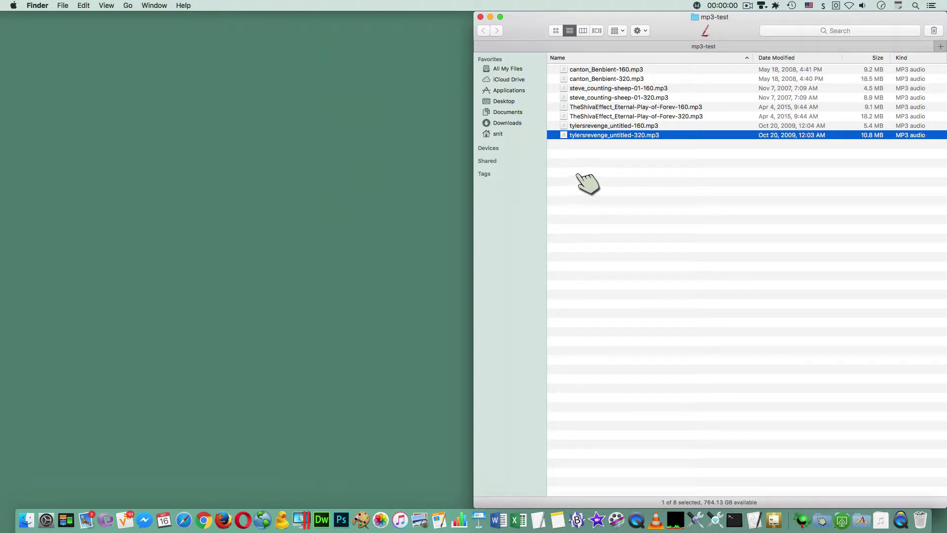
{"action": "left_click", "coordinate": [656, 175]}
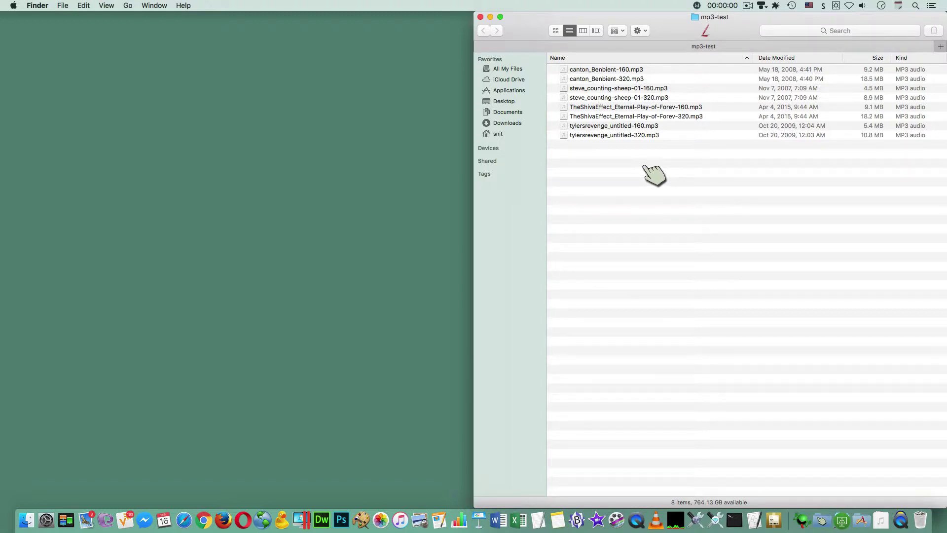
Start a file search within the mp3-test folder, limited to the kind Music and the type MP3.
{"action": "left_click", "coordinate": [66, 5]}
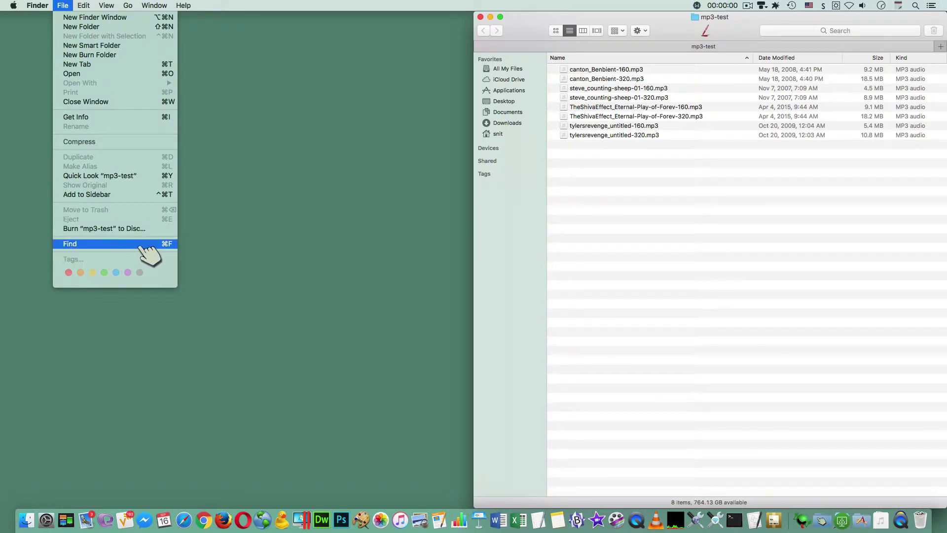
{"action": "left_click", "coordinate": [162, 243]}
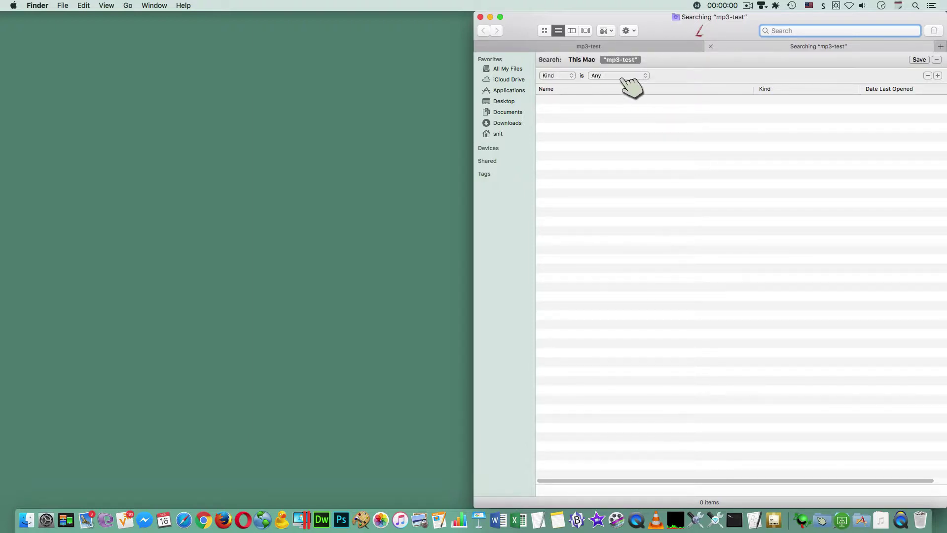
{"action": "left_click", "coordinate": [632, 81]}
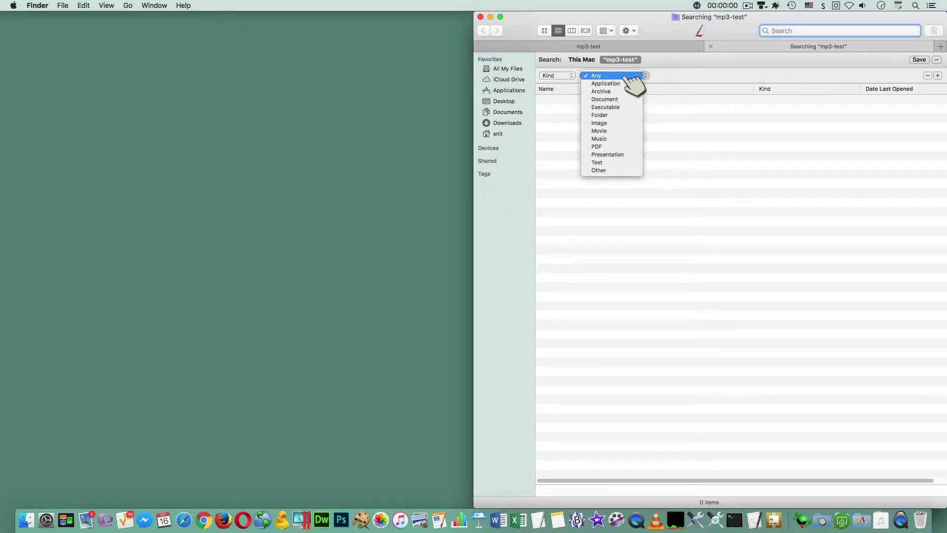
{"action": "left_click", "coordinate": [621, 140]}
{"action": "left_click", "coordinate": [670, 77]}
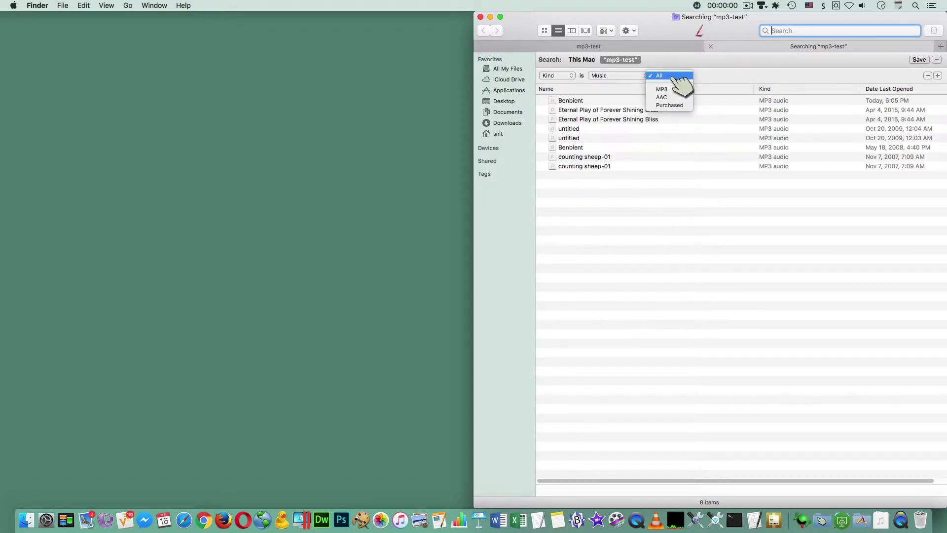
{"action": "left_click", "coordinate": [662, 89]}
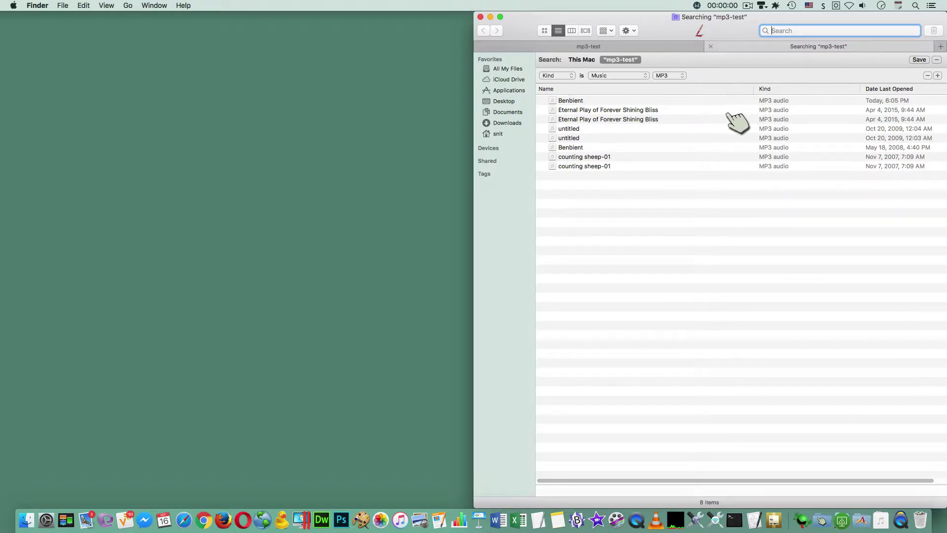
Add a second search criterion using the Duration attribute, and include Duration among the regularly offered criteria.
{"action": "left_click", "coordinate": [937, 76]}
{"action": "left_click", "coordinate": [592, 92]}
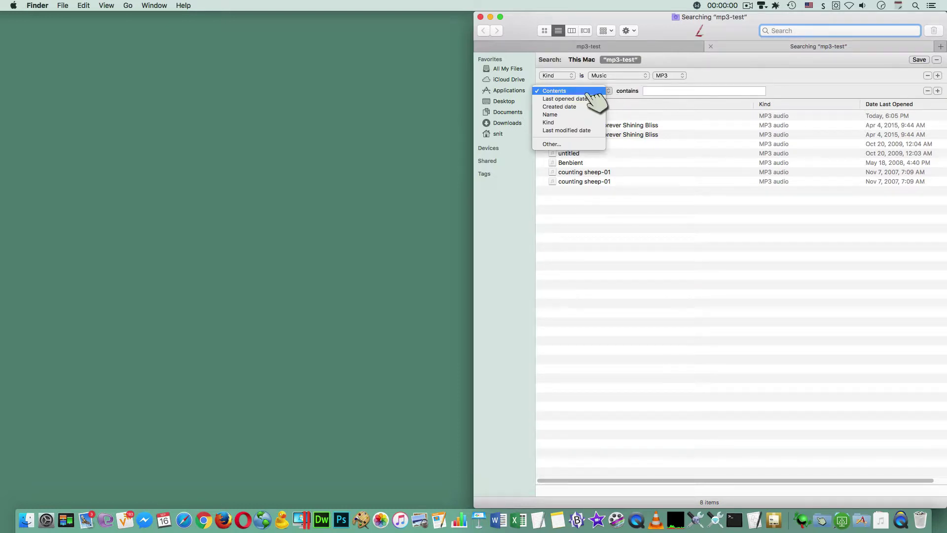
{"action": "left_click", "coordinate": [577, 143]}
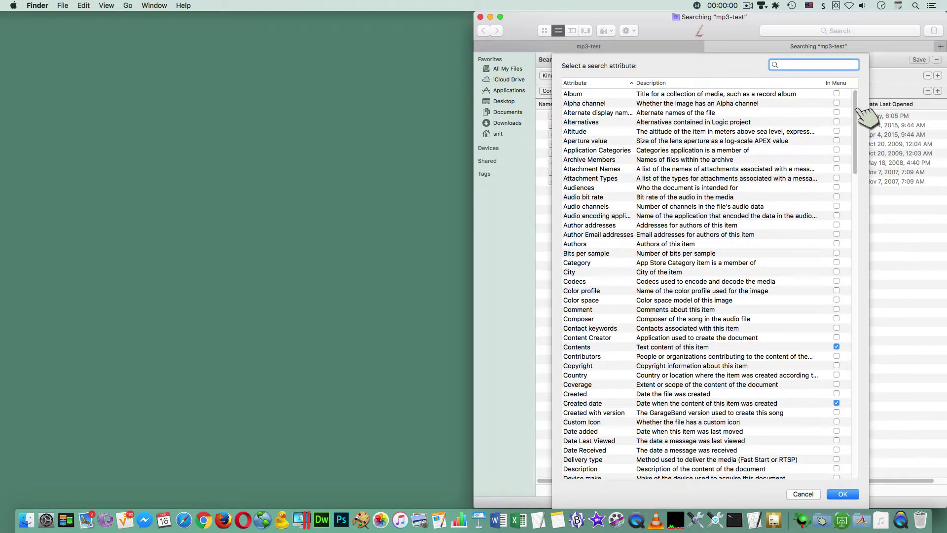
{"action": "mouse_move", "coordinate": [855, 110]}
{"action": "left_mouse_down"}
{"action": "mouse_move", "coordinate": [888, 300]}
{"action": "mouse_move", "coordinate": [869, 459]}
{"action": "mouse_move", "coordinate": [840, 295]}
{"action": "mouse_move", "coordinate": [847, 74]}
{"action": "mouse_move", "coordinate": [858, 437]}
{"action": "mouse_move", "coordinate": [850, 102]}
{"action": "left_mouse_up"}
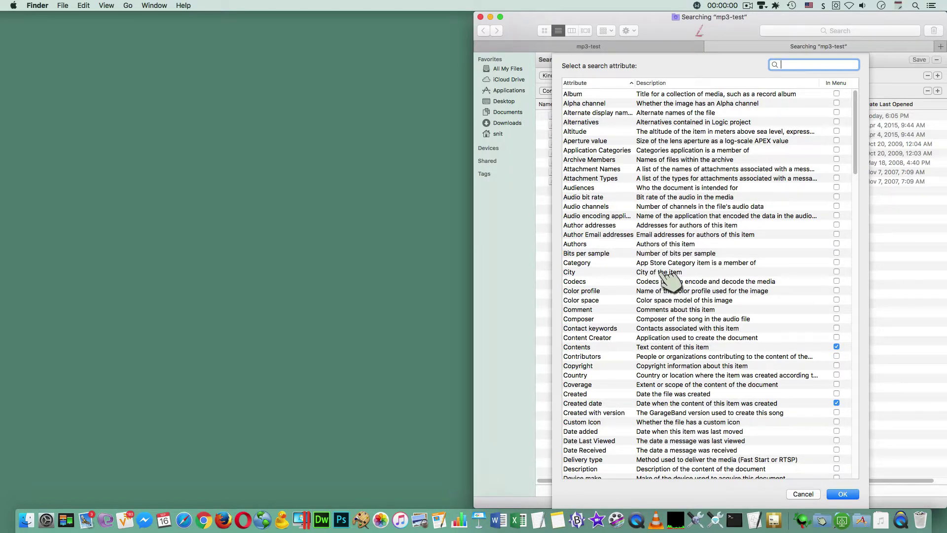
{"action": "scroll", "coordinate": [662, 273], "scroll_direction": "down", "scroll_amount": 15}
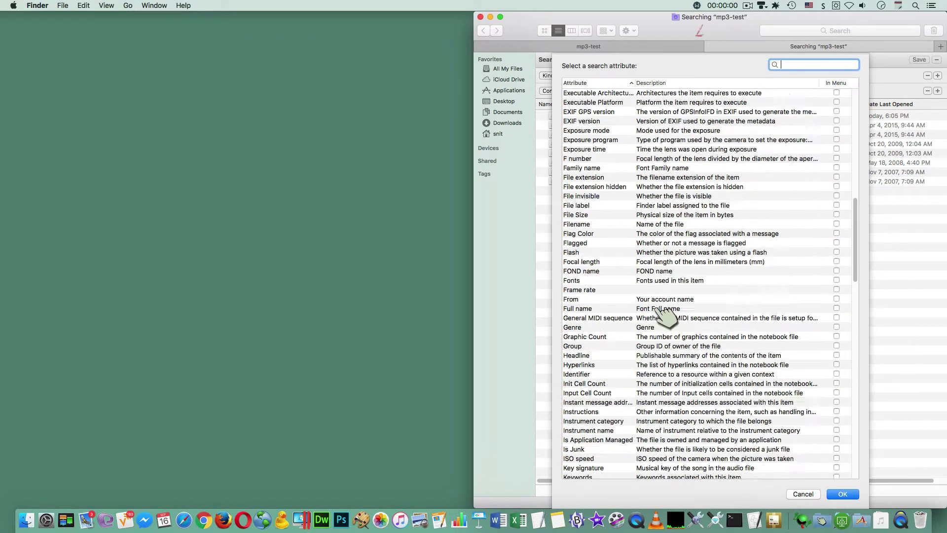
{"action": "scroll", "coordinate": [663, 313], "scroll_direction": "up", "scroll_amount": 15}
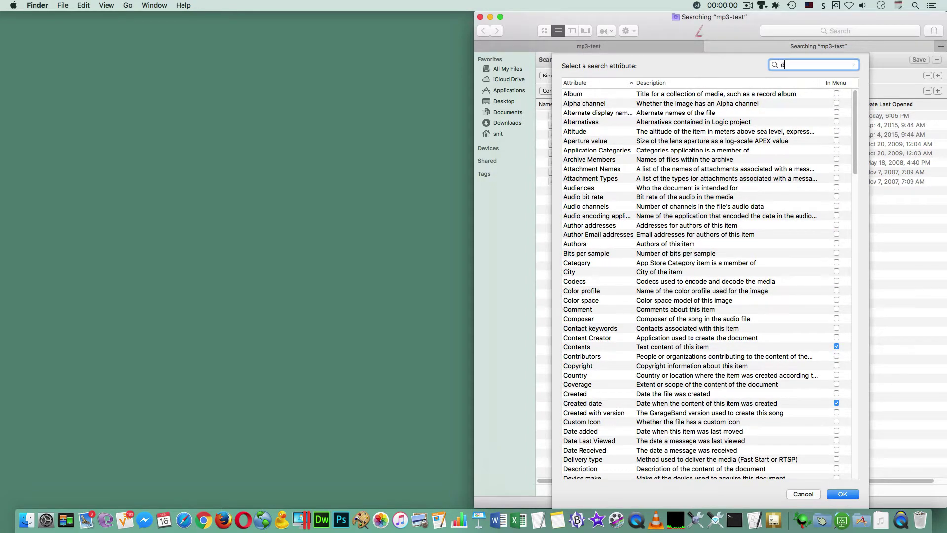
{"action": "type", "text": "u"}
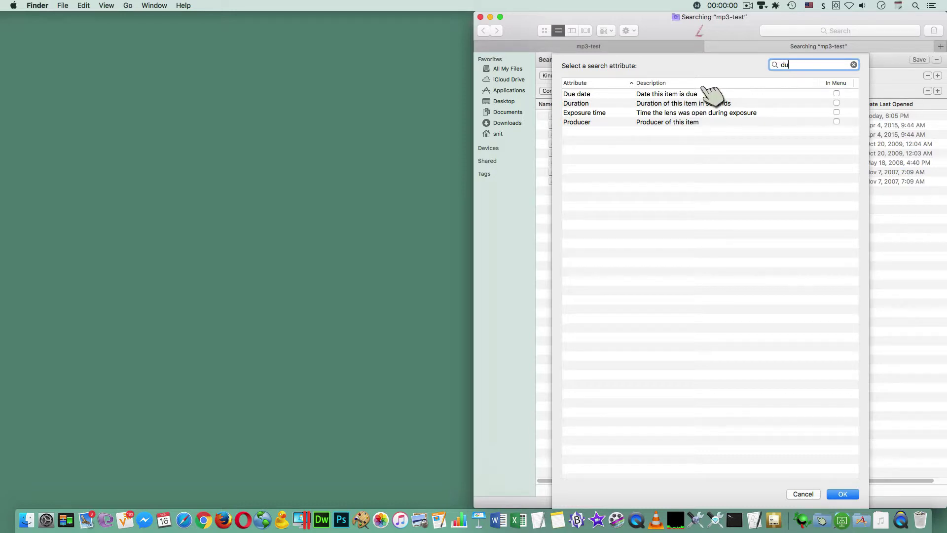
{"action": "left_click", "coordinate": [576, 104]}
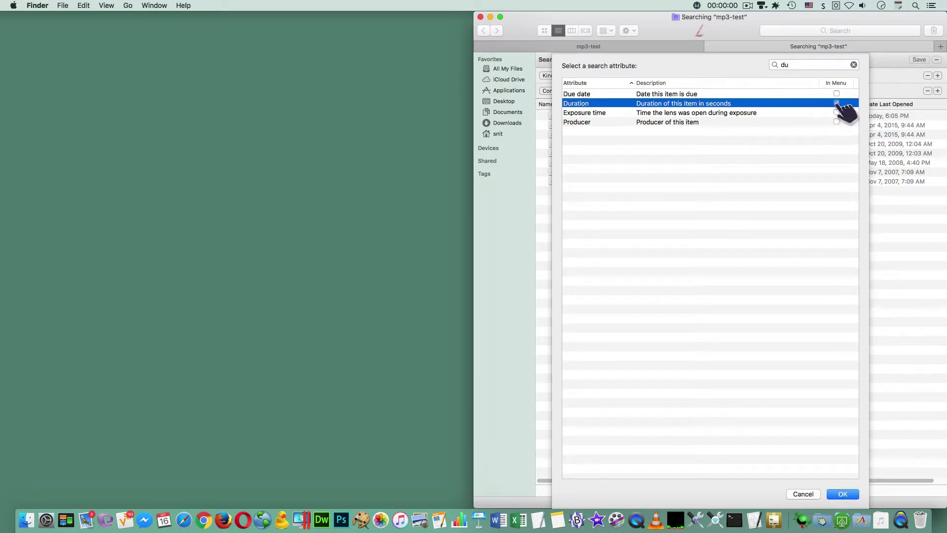
{"action": "left_click", "coordinate": [844, 493]}
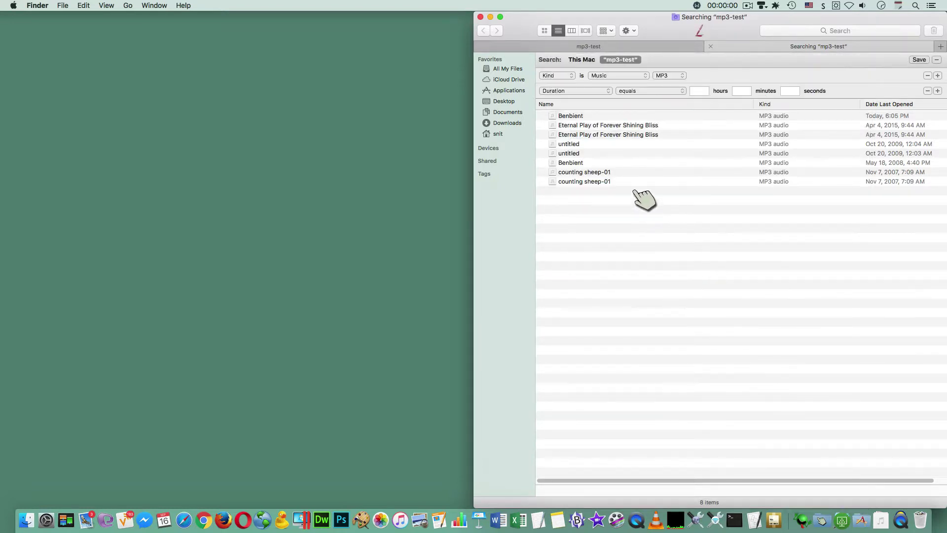
Remove the Duration criterion and add it again, requiring a duration greater than 4 minutes.
{"action": "left_click", "coordinate": [927, 91]}
{"action": "left_click", "coordinate": [937, 76]}
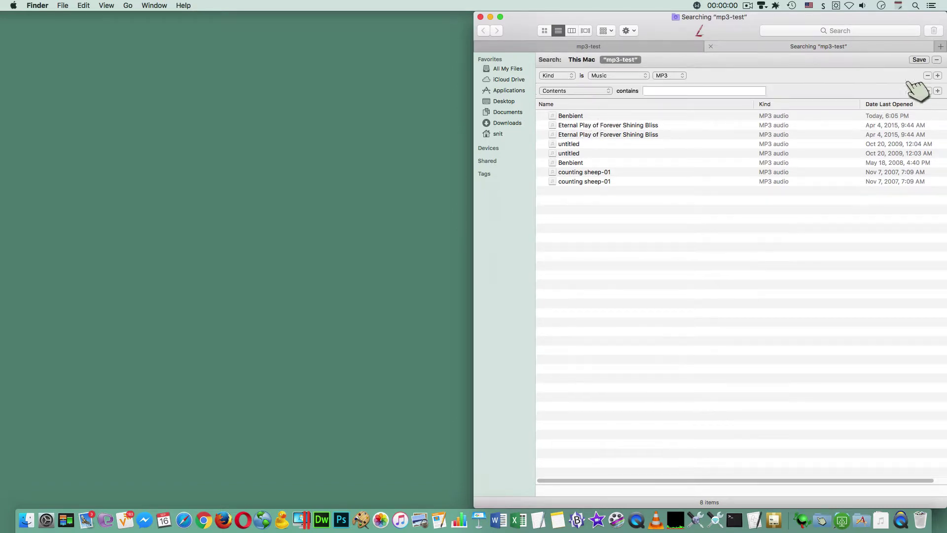
{"action": "left_click", "coordinate": [602, 92]}
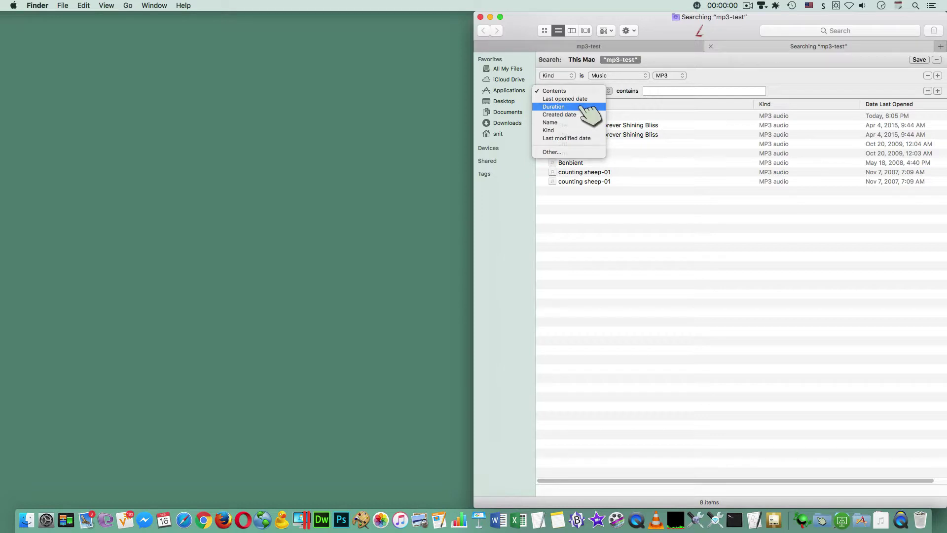
{"action": "left_click", "coordinate": [582, 106]}
{"action": "left_click", "coordinate": [641, 92]}
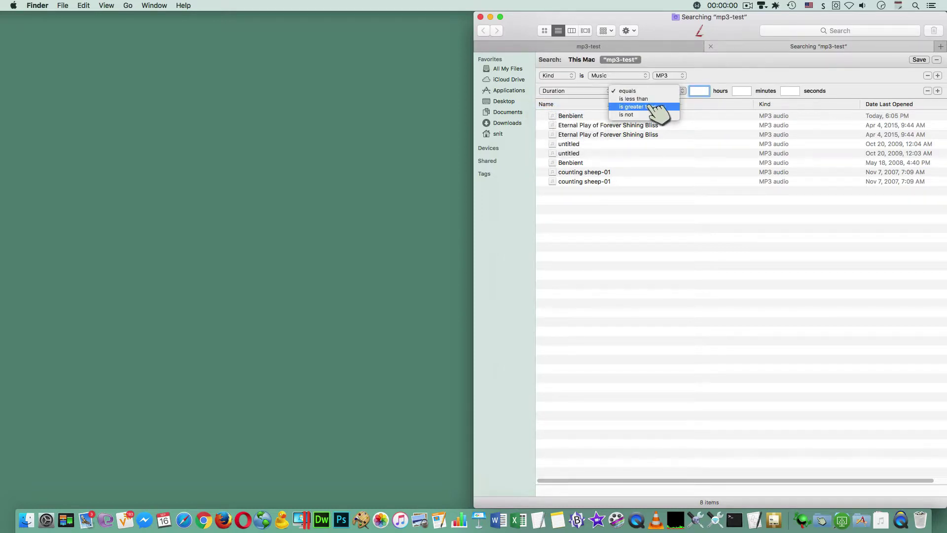
{"action": "left_click", "coordinate": [653, 106]}
{"action": "left_click", "coordinate": [742, 92]}
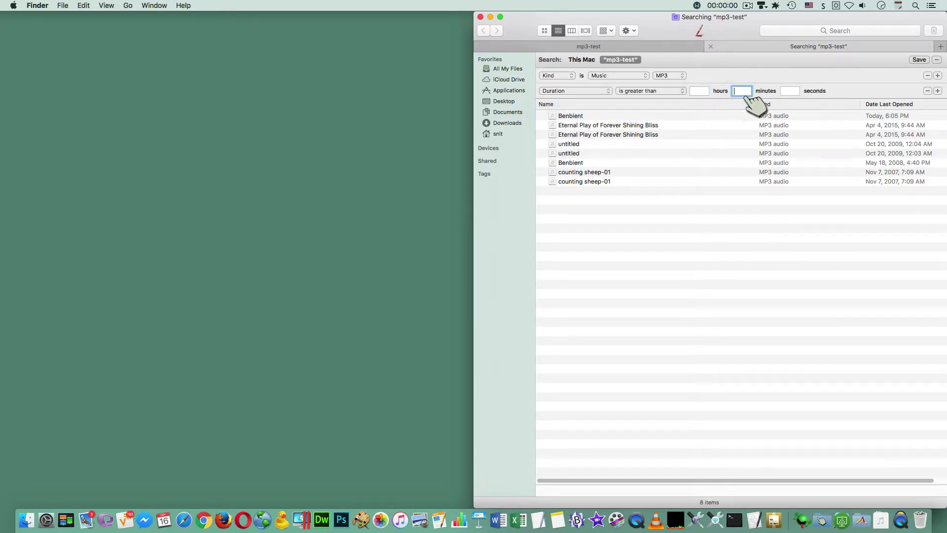
{"action": "type", "text": "4"}
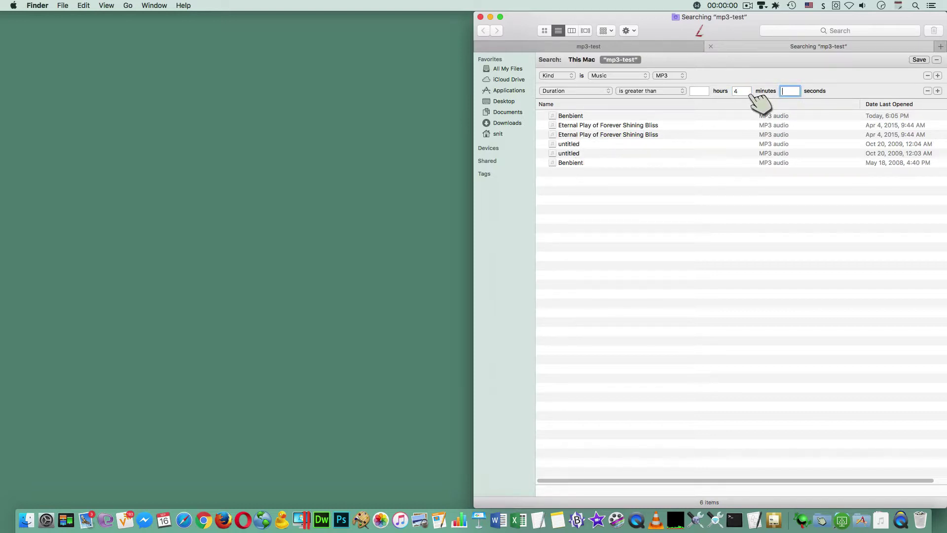
Set the Duration criterion's minimum to 5 minutes.
{"action": "double_click", "coordinate": [735, 91]}
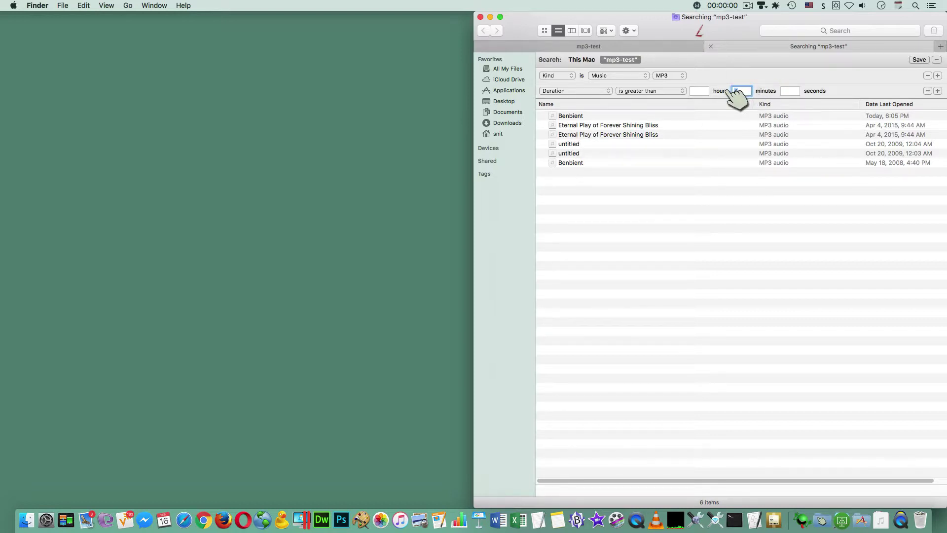
{"action": "type", "text": "5"}
{"action": "key", "text": "Tab"}
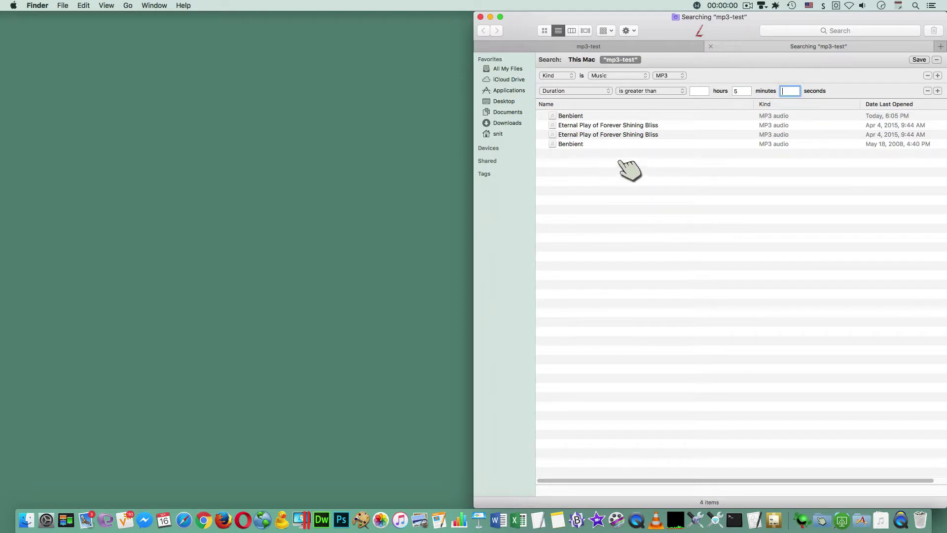
Save the search as a smart folder named "MP3s over 5 minutes" in Saved Searches, added to the sidebar.
{"action": "left_click", "coordinate": [918, 59]}
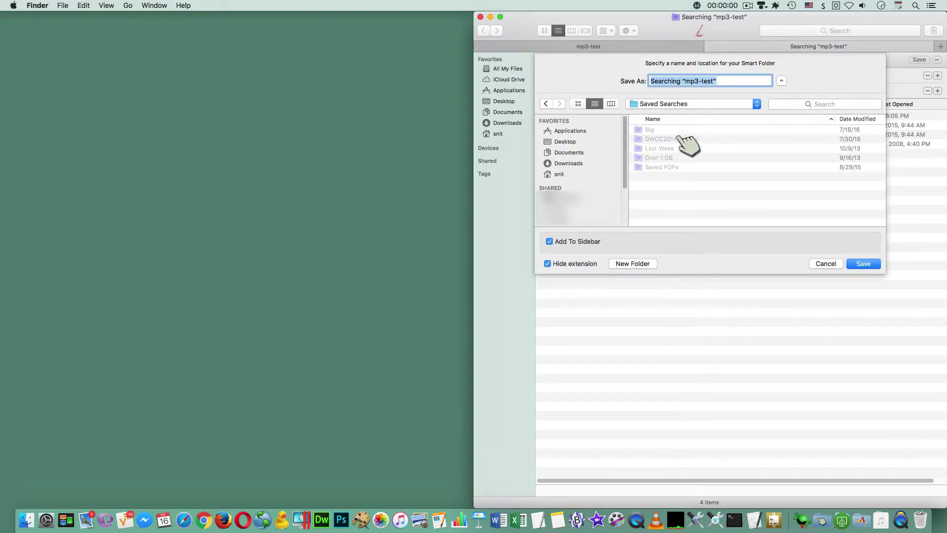
{"action": "type", "text": "MP3s over 5 minutes"}
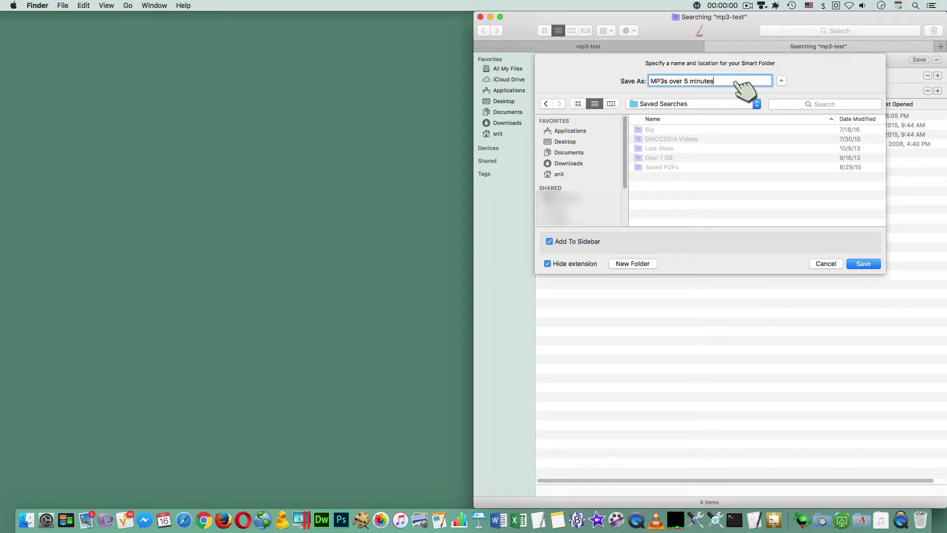
{"action": "left_click", "coordinate": [864, 264]}
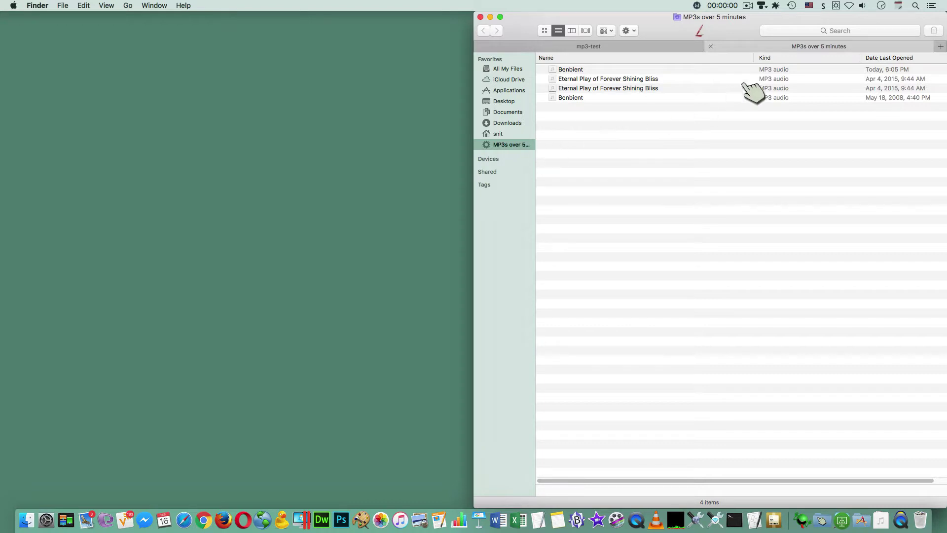
Show the search criteria of the "MP3s over 5 minutes" smart folder and remove the folder from the sidebar.
{"action": "right_click", "coordinate": [516, 145]}
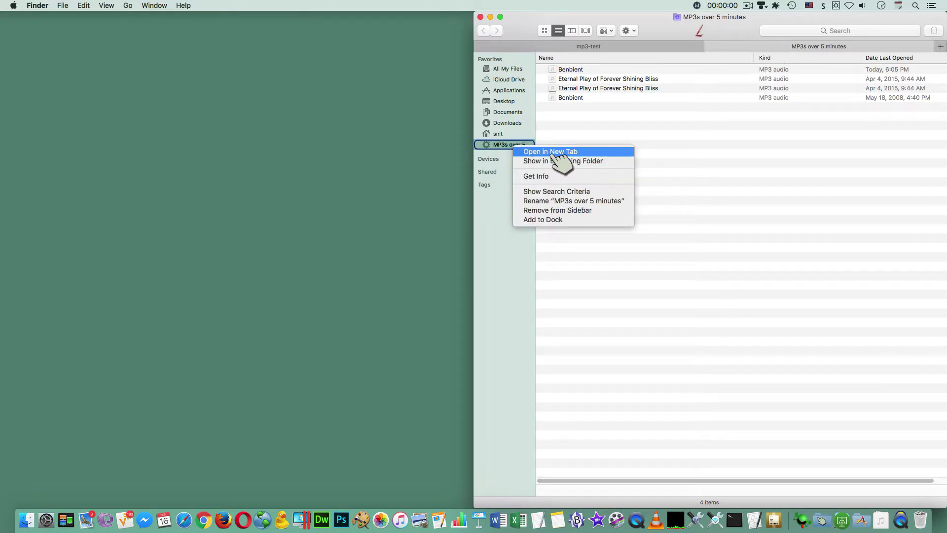
{"action": "left_click", "coordinate": [590, 191]}
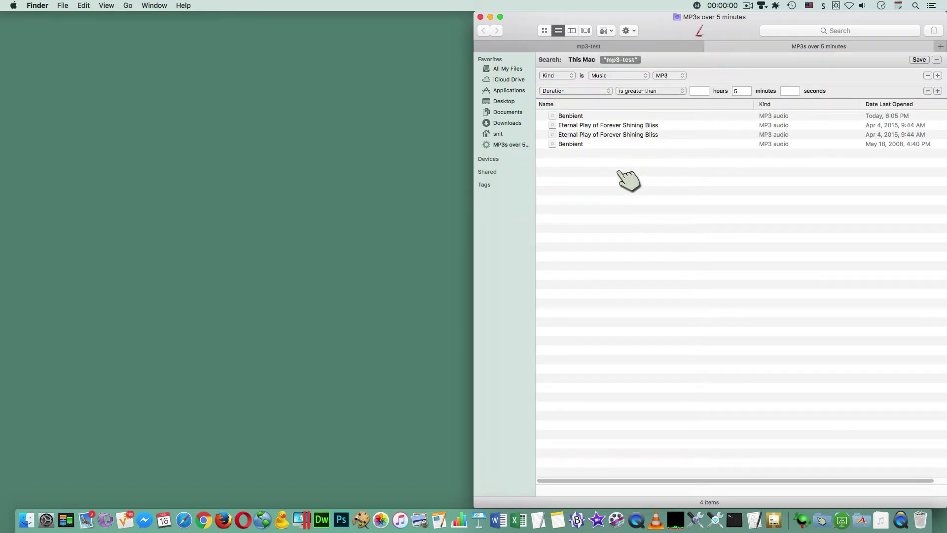
{"action": "left_click_drag", "start_coordinate": [499, 149], "coordinate": [654, 184]}
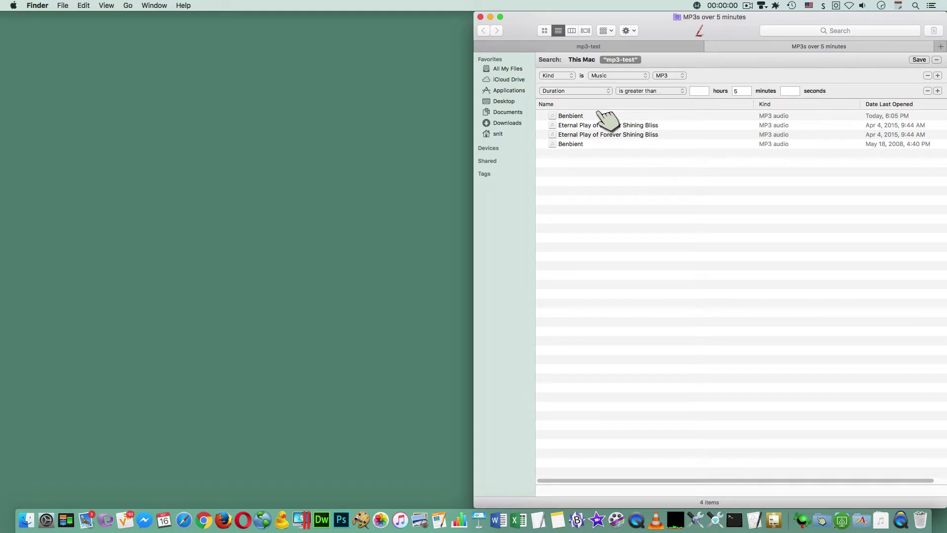
Inspect the file info of the lower "Eternal Play of Forever Shining Bliss" result, check its duration in QuickTime Player and close both windows.
{"action": "left_click", "coordinate": [563, 117]}
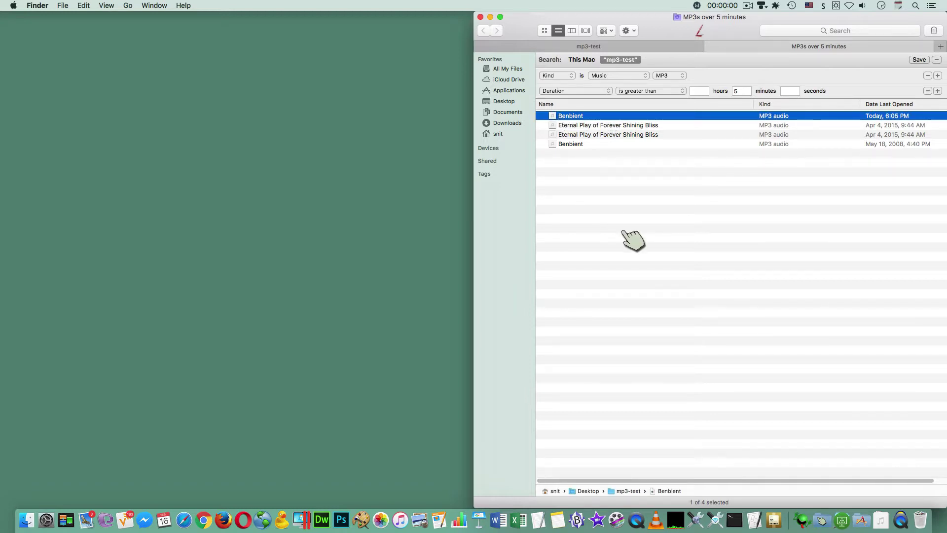
{"action": "left_click", "coordinate": [604, 135]}
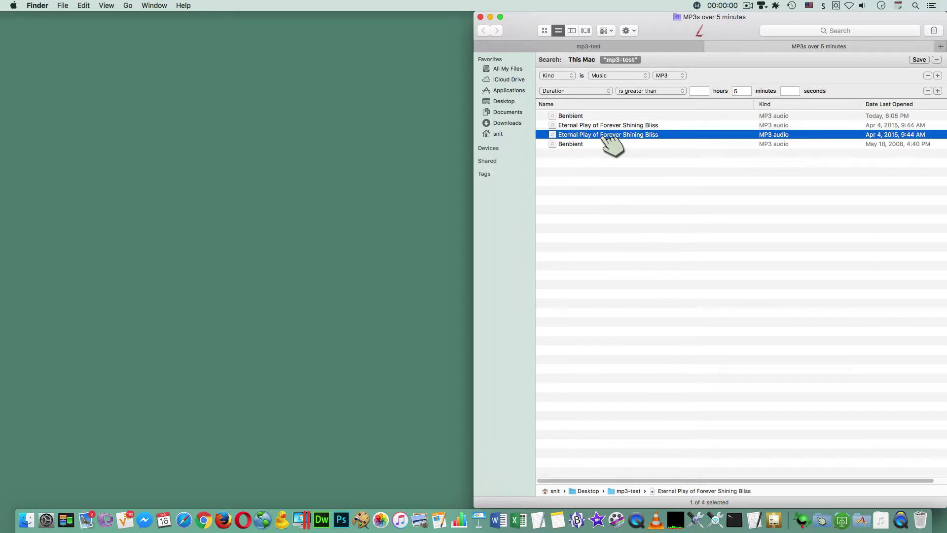
{"action": "key", "text": "super+i"}
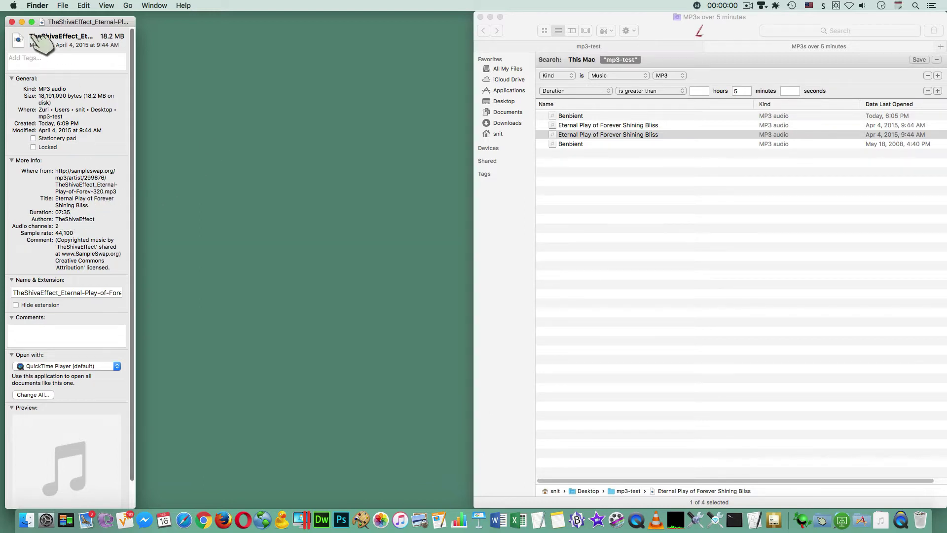
{"action": "left_click", "coordinate": [12, 21]}
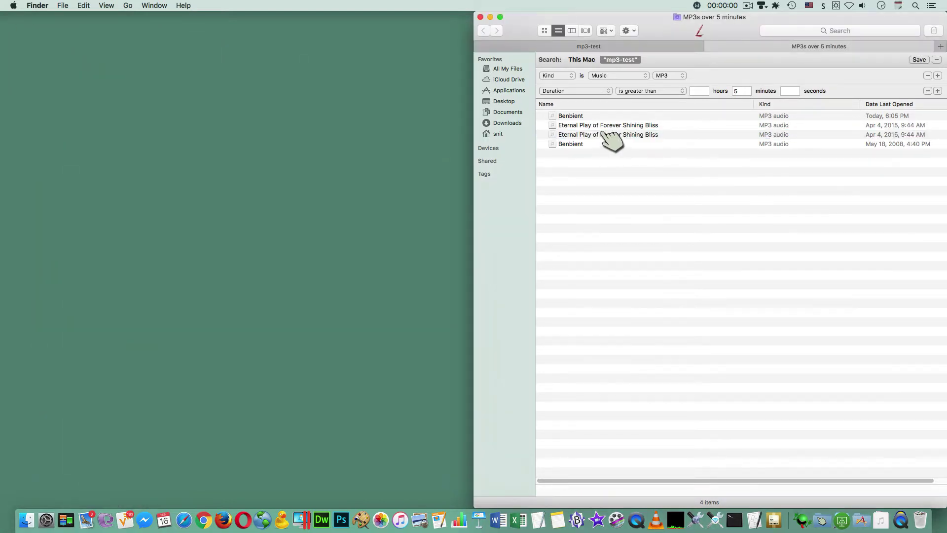
{"action": "double_click", "coordinate": [611, 136]}
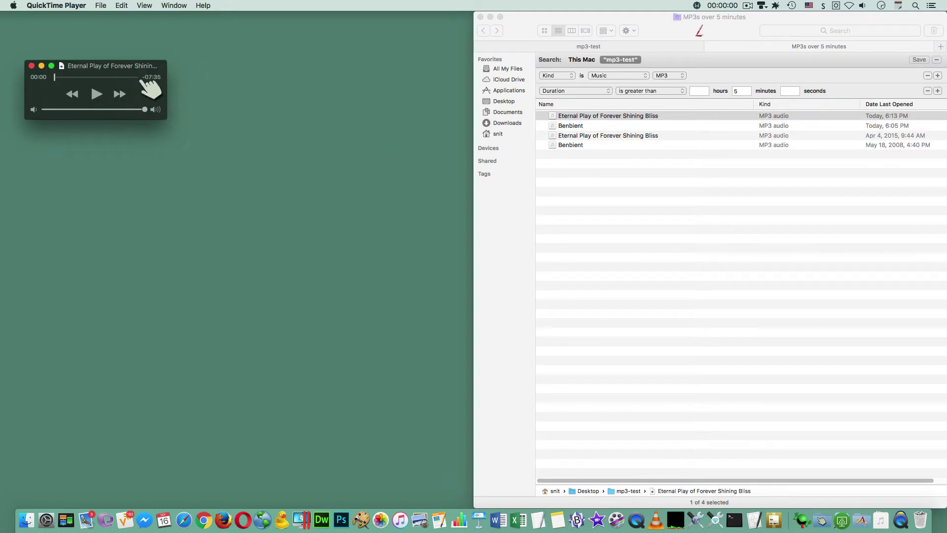
{"action": "left_click", "coordinate": [31, 66]}
{"action": "left_click", "coordinate": [633, 227]}
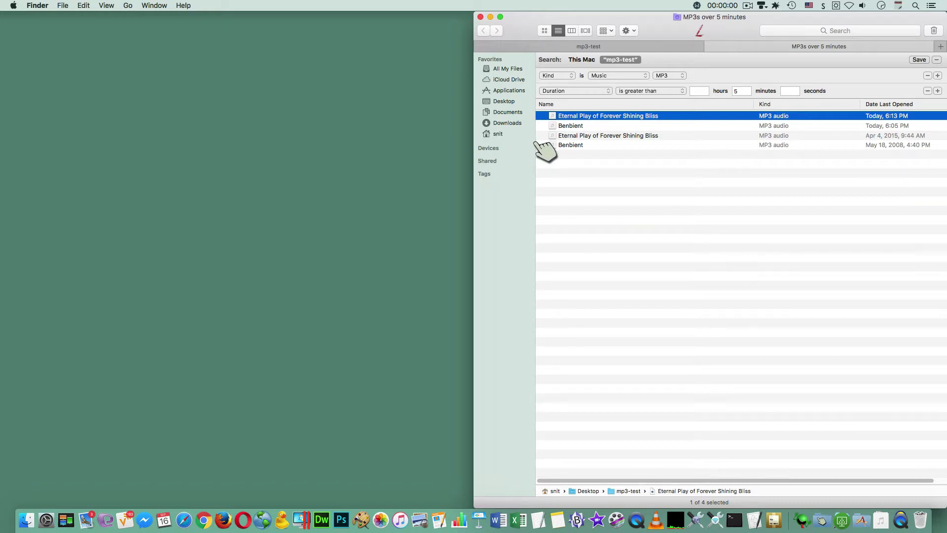
Switch to Pages and open the file chooser for inserting a file into the Hello World document.
{"action": "left_click", "coordinate": [439, 521]}
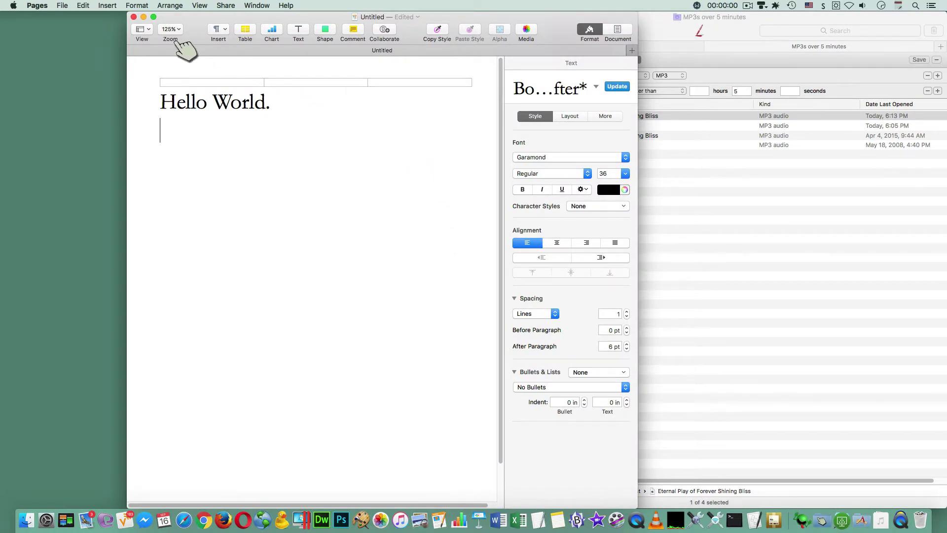
{"action": "left_click", "coordinate": [107, 5]}
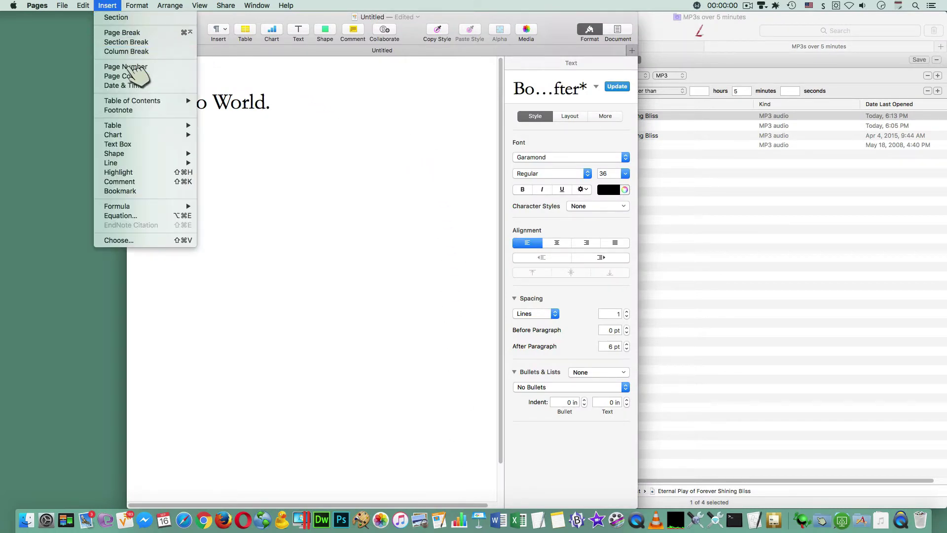
{"action": "left_click", "coordinate": [142, 240]}
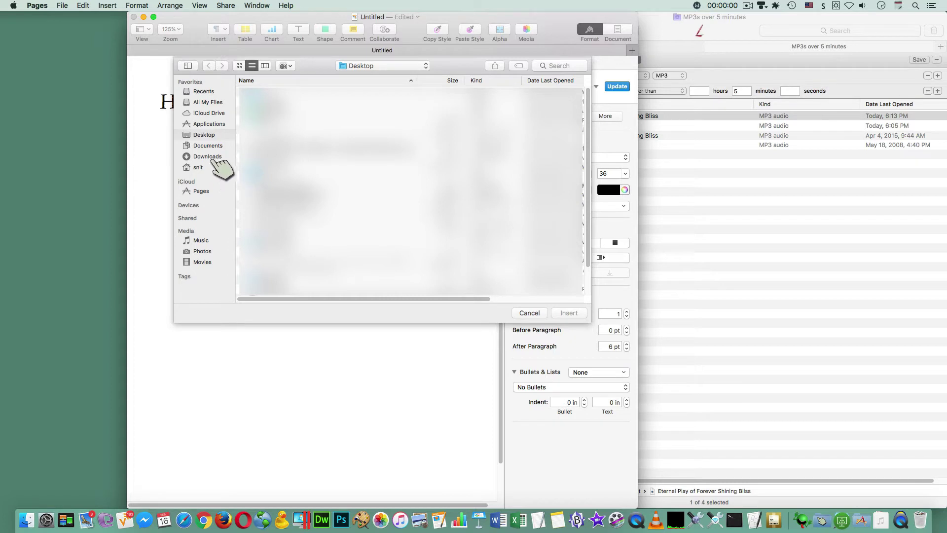
Return to Finder, save the smart folder's criteria and close the "MP3s over 5 minutes" tab.
{"action": "left_click", "coordinate": [791, 171]}
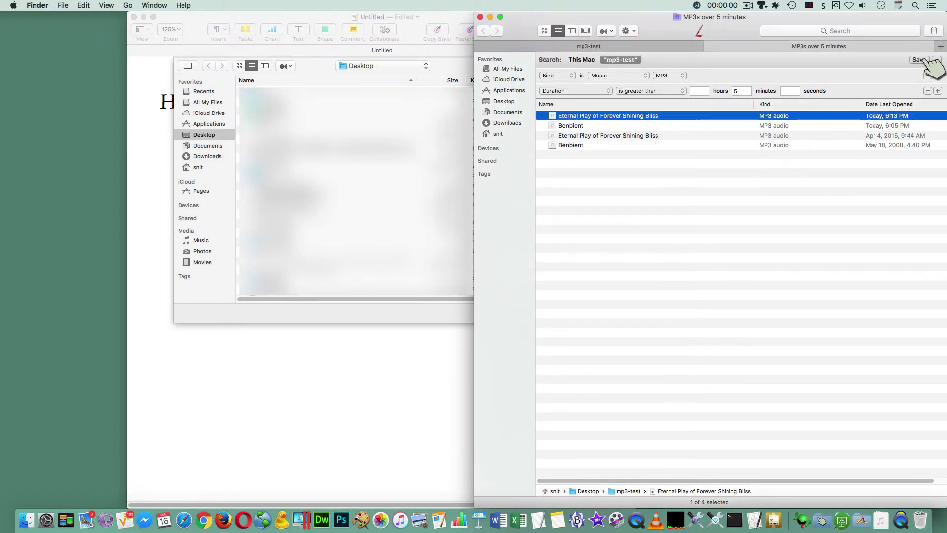
{"action": "left_click", "coordinate": [920, 59]}
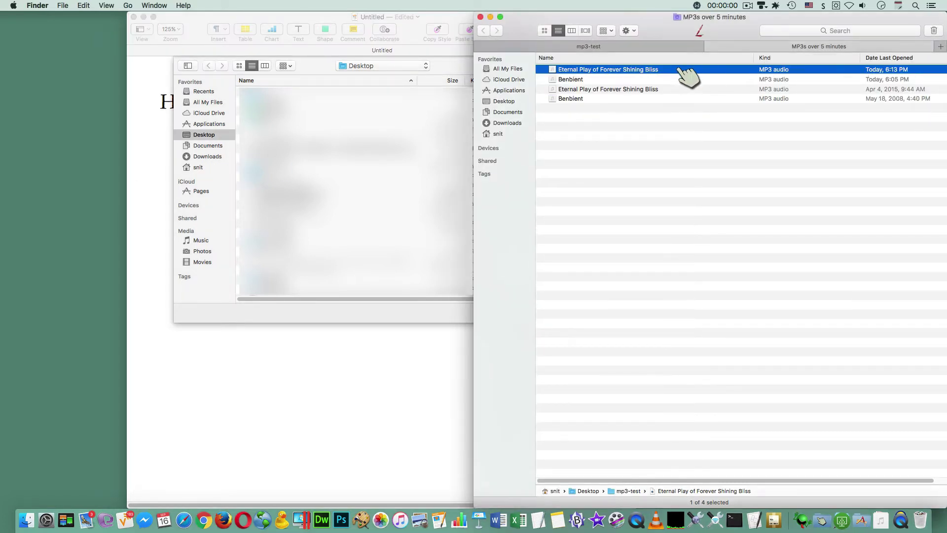
{"action": "left_click", "coordinate": [710, 46]}
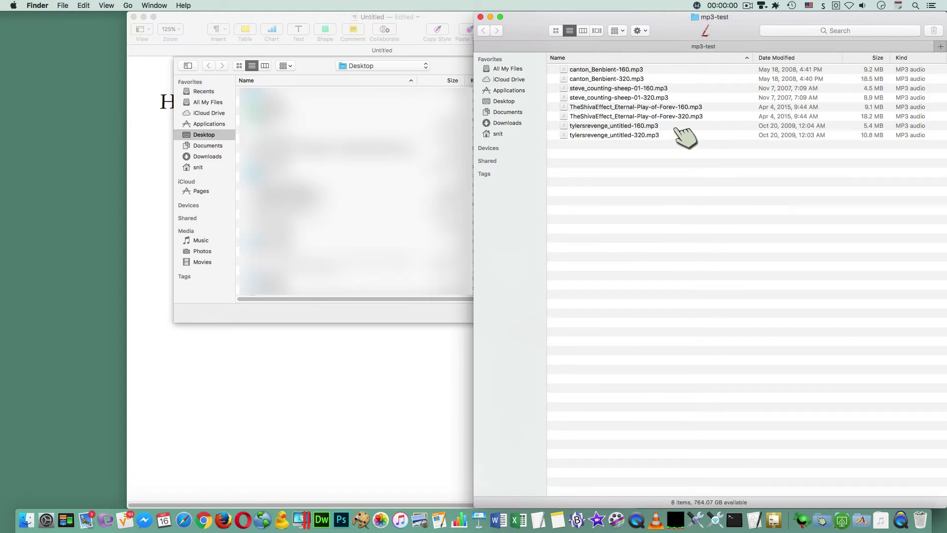
Start a new file search within mp3-test, limited to the kind Music and the type MP3.
{"action": "key", "text": "super+f"}
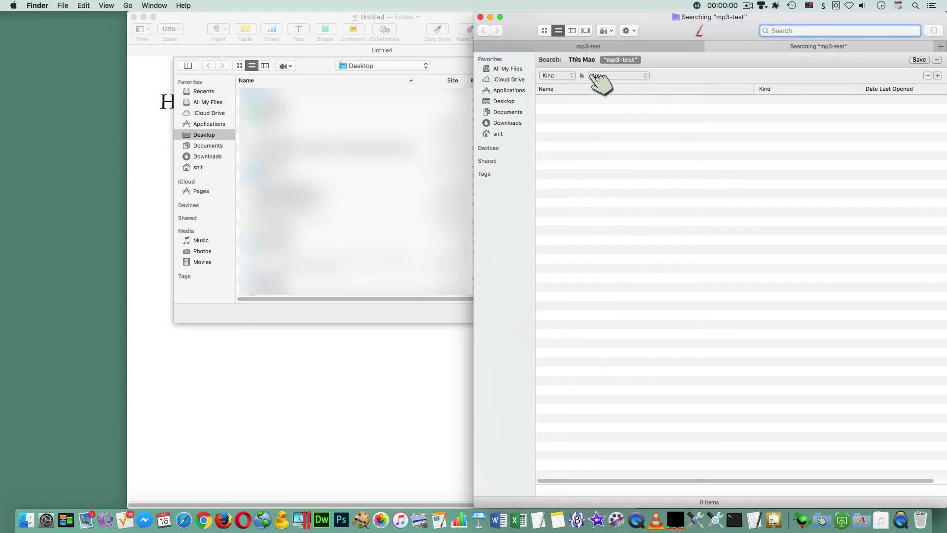
{"action": "left_click", "coordinate": [616, 75]}
{"action": "left_click", "coordinate": [612, 138]}
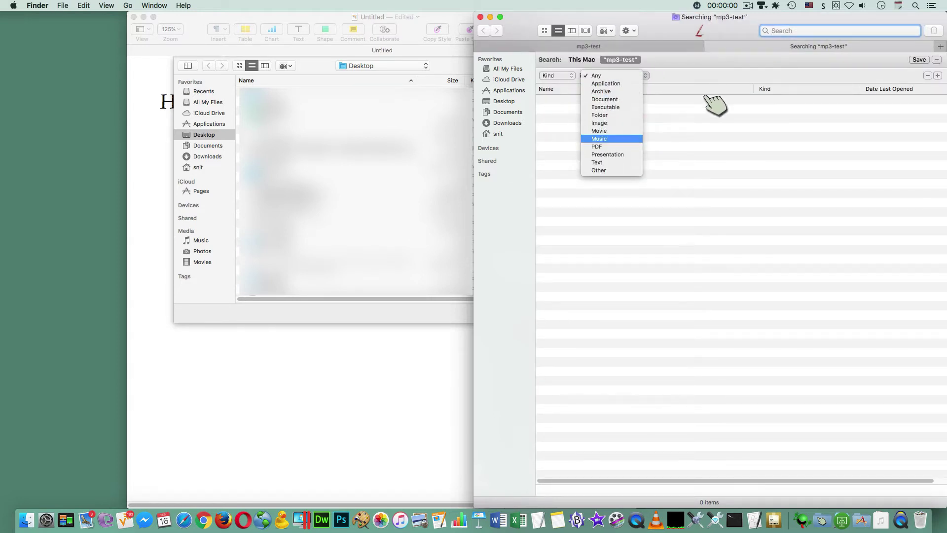
{"action": "left_click", "coordinate": [673, 76]}
{"action": "left_click", "coordinate": [670, 90]}
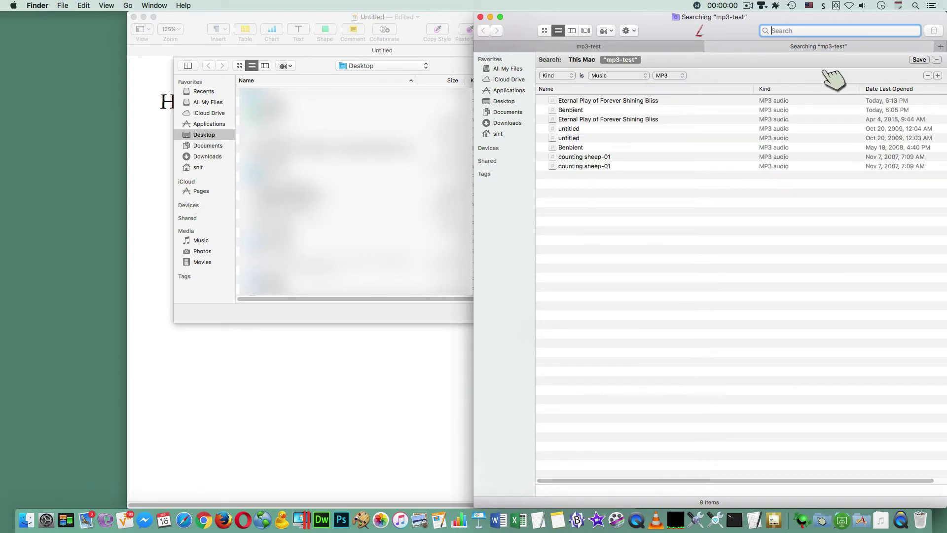
Add a Duration criterion to the search, requiring a duration greater than 5 minutes.
{"action": "left_click", "coordinate": [937, 76]}
{"action": "left_click", "coordinate": [594, 92]}
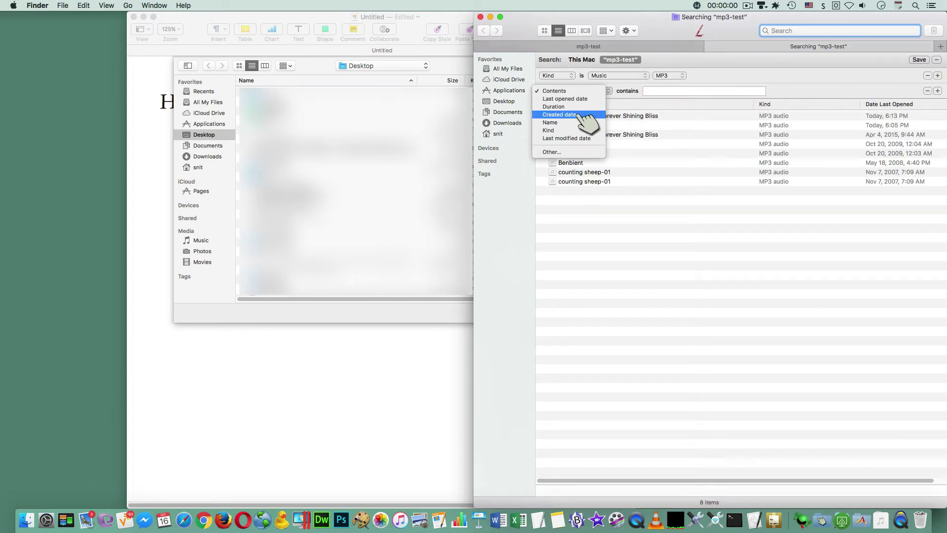
{"action": "left_click", "coordinate": [577, 107]}
{"action": "left_click", "coordinate": [650, 91]}
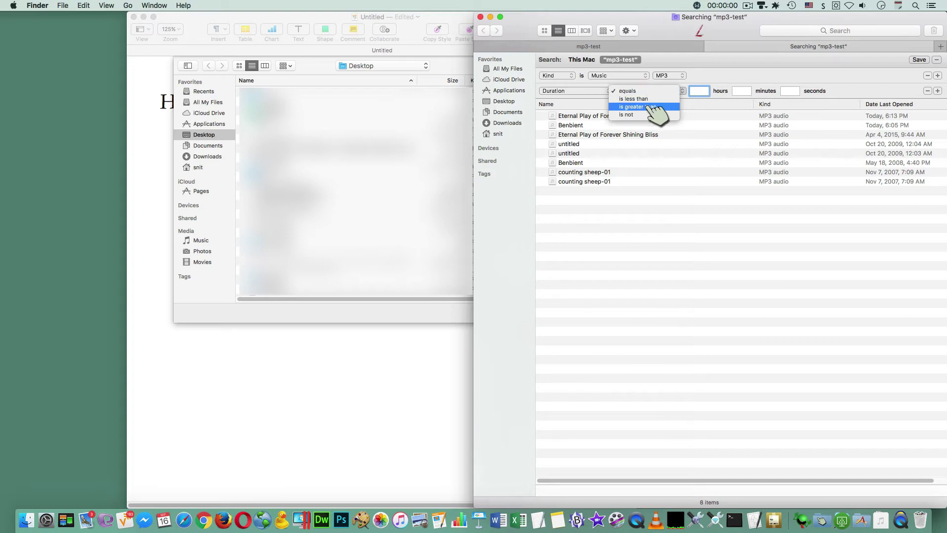
{"action": "left_click", "coordinate": [661, 110]}
{"action": "left_click", "coordinate": [742, 91]}
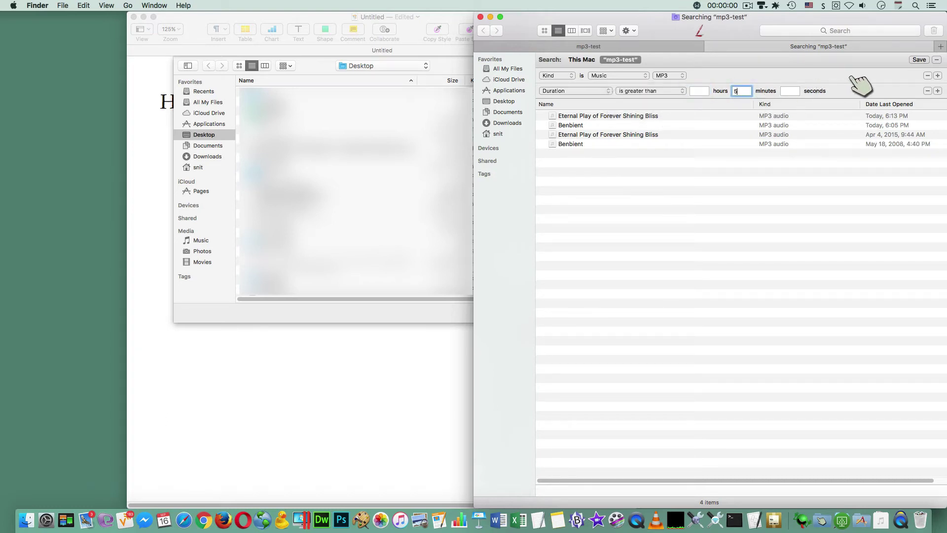
Save the search as a smart folder named "5min" in Saved Searches, added to the sidebar.
{"action": "left_click", "coordinate": [919, 60]}
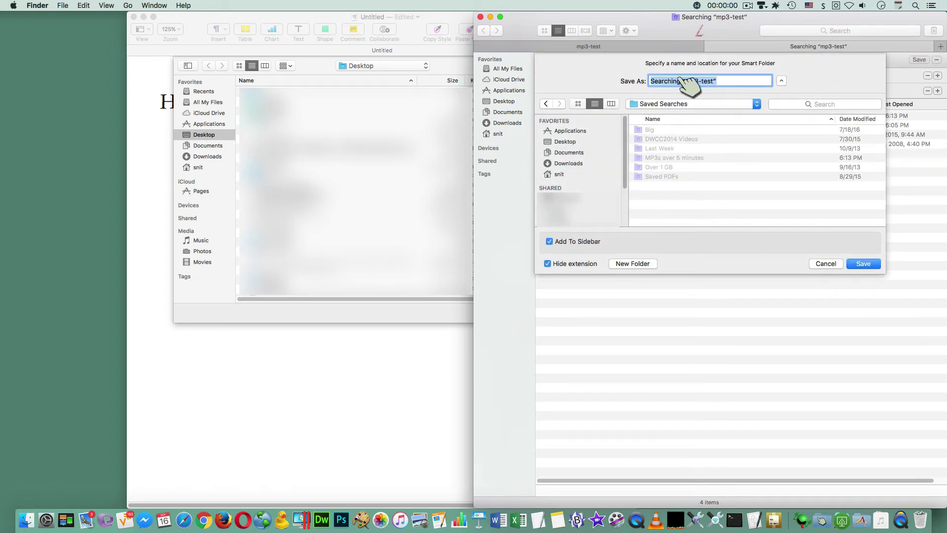
{"action": "type", "text": "5min"}
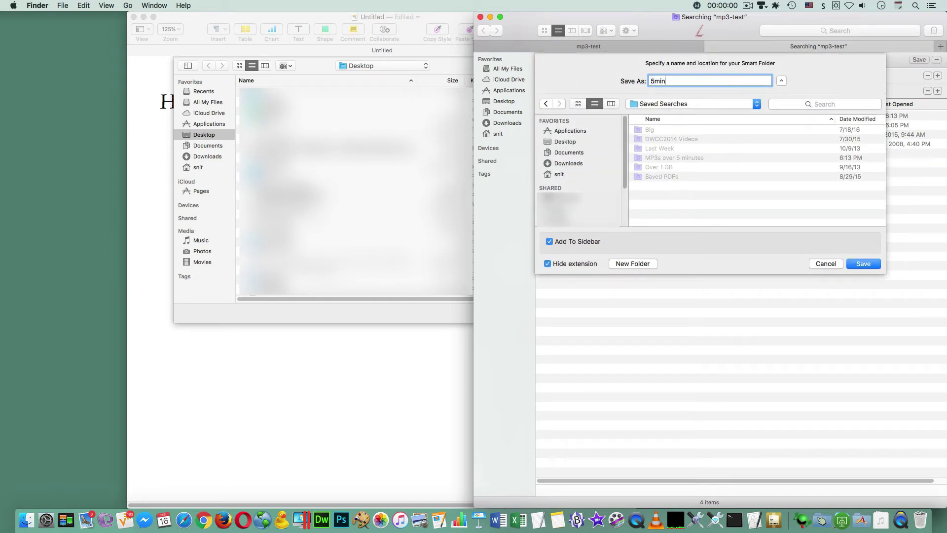
{"action": "left_click", "coordinate": [863, 263]}
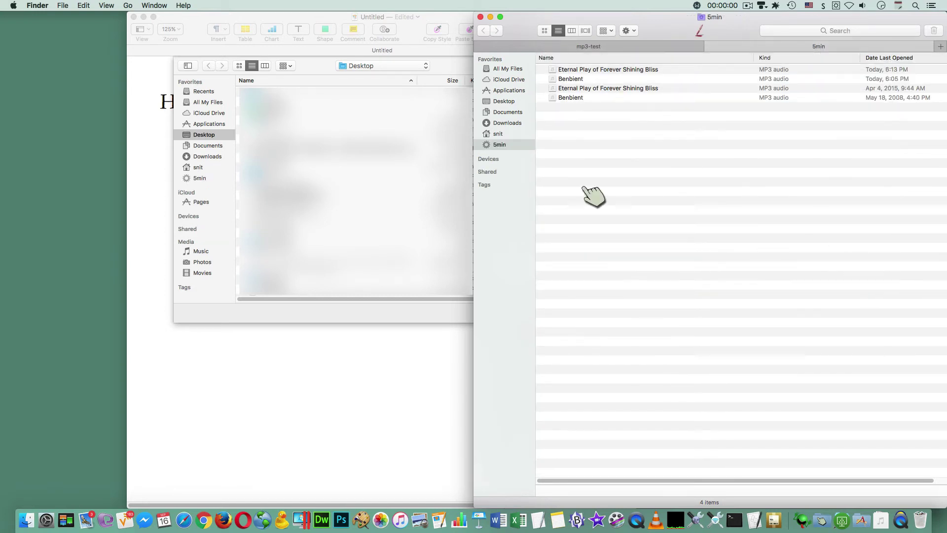
Hide Finder to return to Pages, show the 5min smart folder in the file chooser and set its item arrangement to None.
{"action": "key", "text": "cmd+h"}
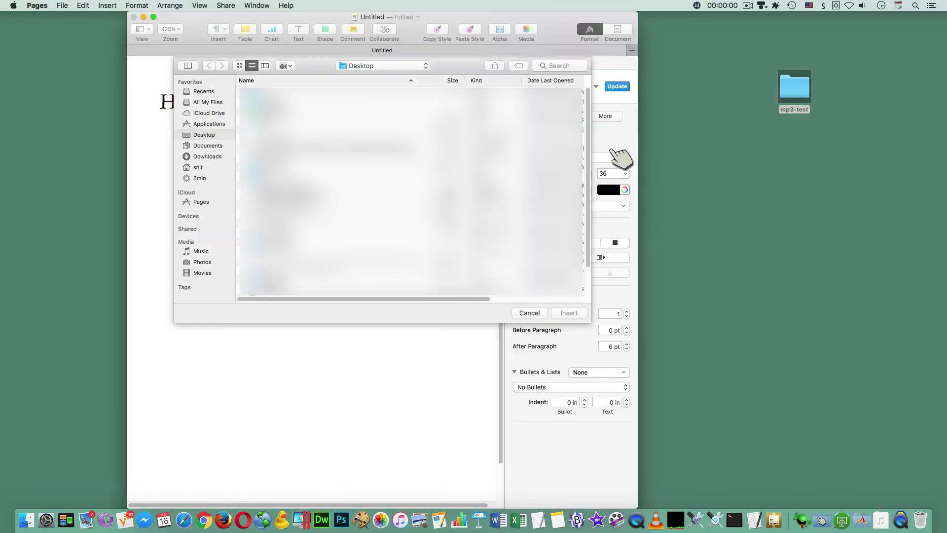
{"action": "left_click", "coordinate": [207, 178]}
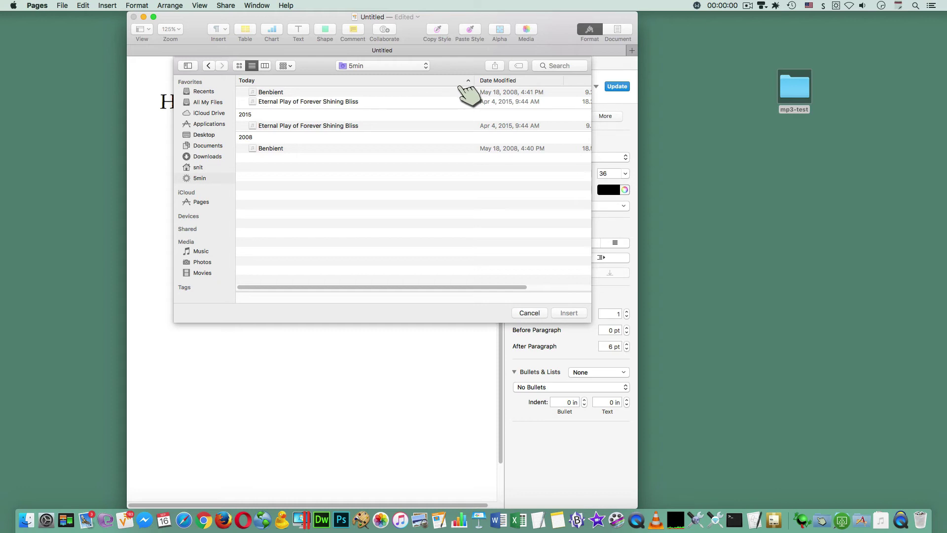
{"action": "left_click", "coordinate": [285, 65]}
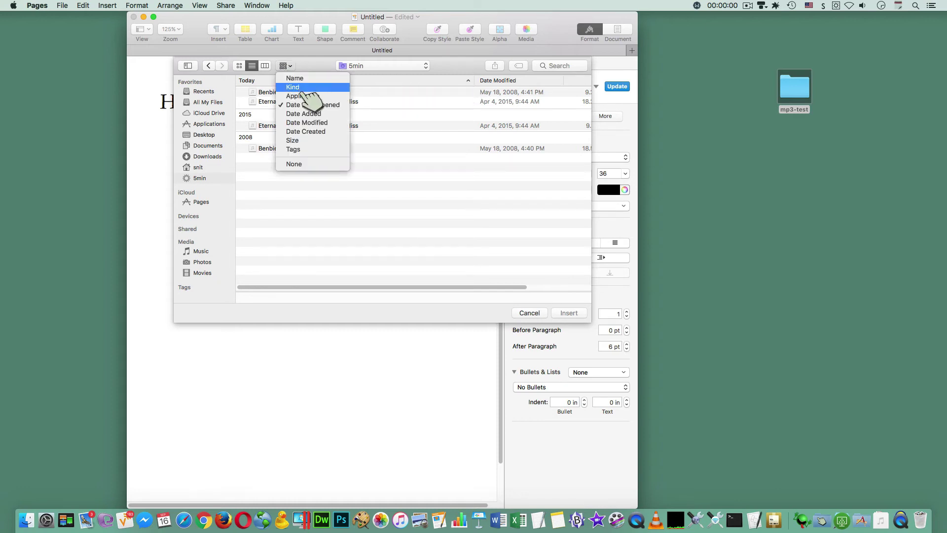
{"action": "left_click", "coordinate": [308, 164]}
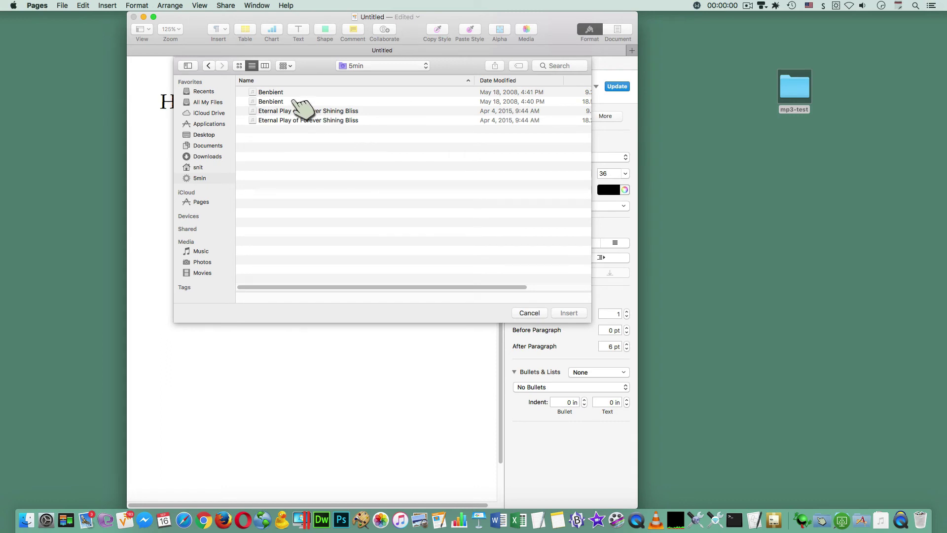
Examine the available column options and the file details in the chooser's 5min list, and cancel the file insertion.
{"action": "right_click", "coordinate": [414, 80]}
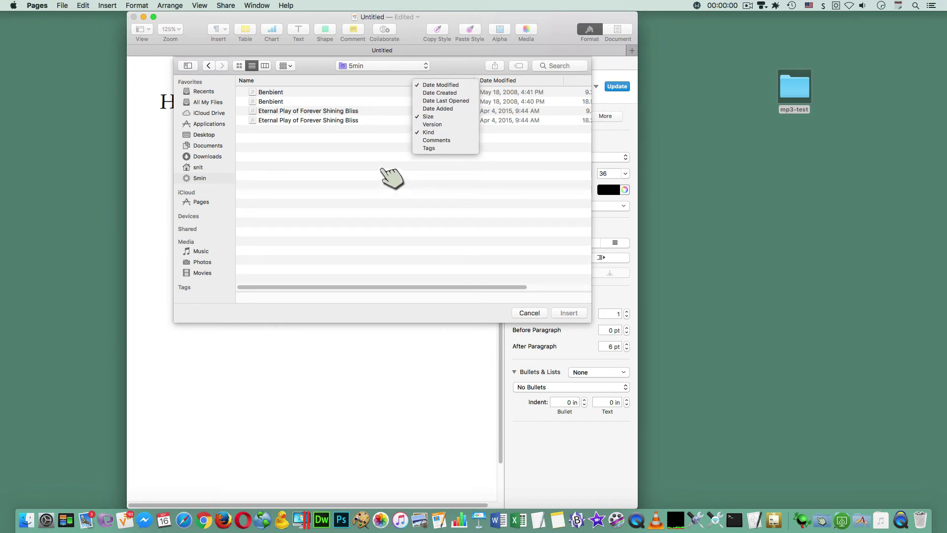
{"action": "left_click", "coordinate": [384, 190]}
{"action": "scroll", "coordinate": [450, 290], "scroll_direction": "right", "scroll_amount": 5}
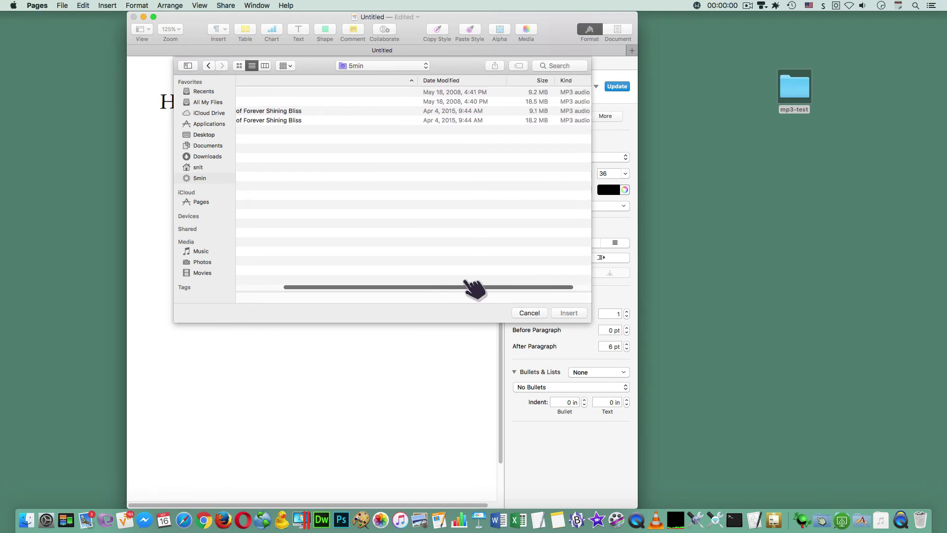
{"action": "scroll", "coordinate": [473, 287], "scroll_direction": "left", "scroll_amount": 5}
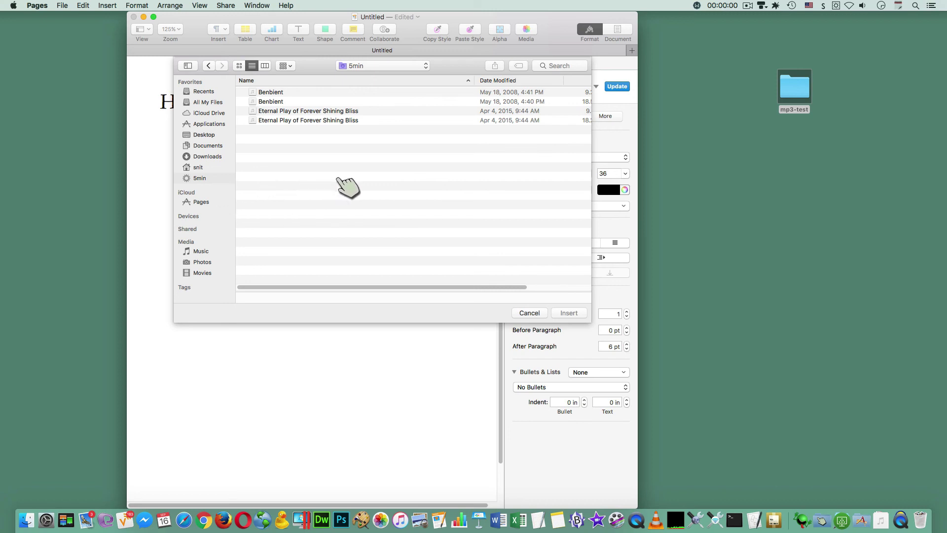
{"action": "left_click", "coordinate": [529, 313]}
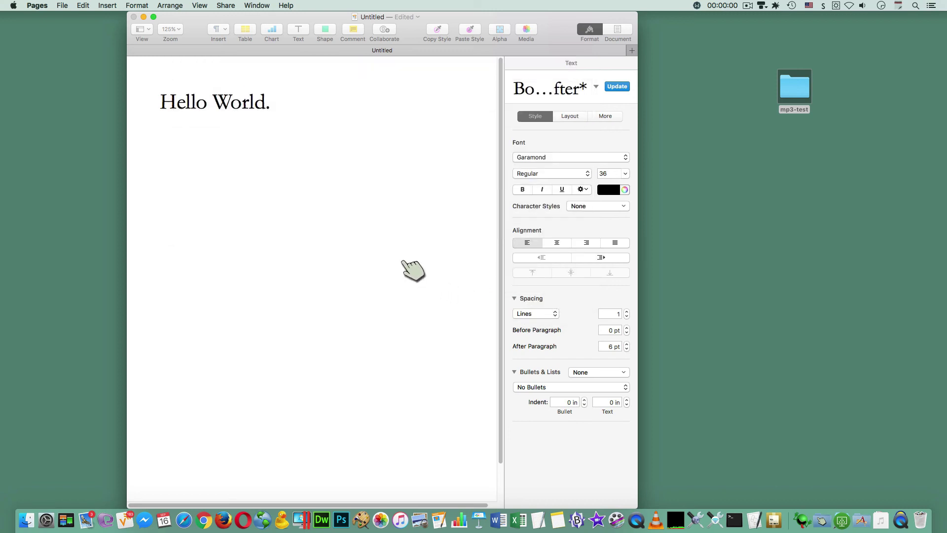